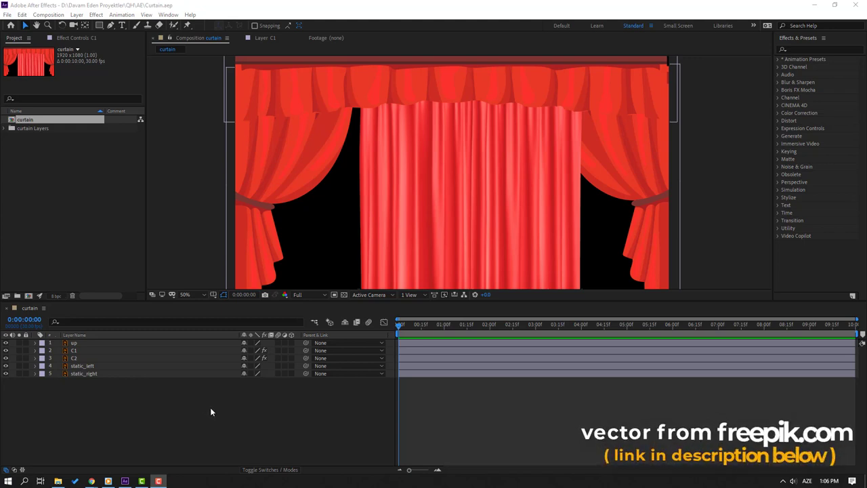
Lock the up, static_left and static_right layers.
{"action": "left_click", "coordinate": [86, 373]}
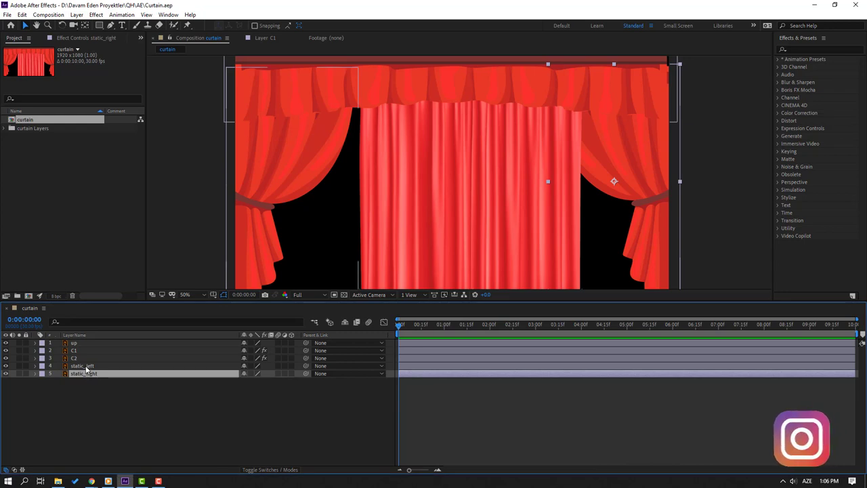
{"action": "left_click", "coordinate": [86, 368], "text": "ctrl"}
{"action": "left_click", "coordinate": [75, 344], "text": "ctrl"}
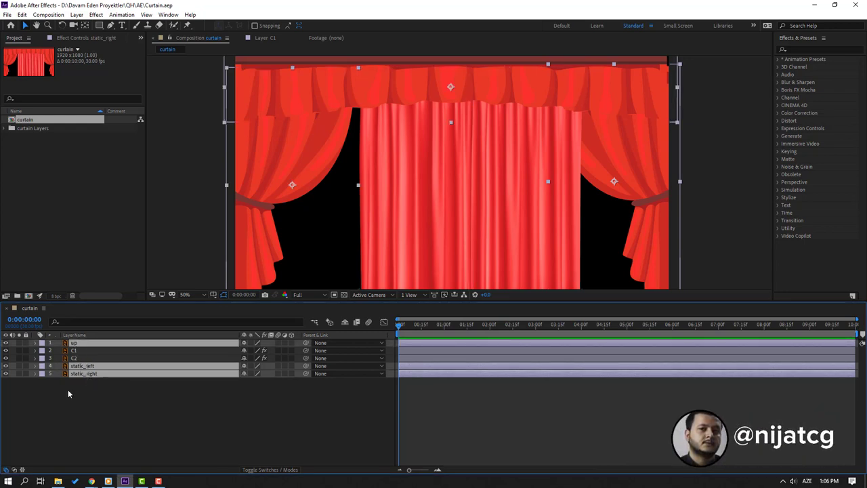
{"action": "left_click", "coordinate": [26, 343]}
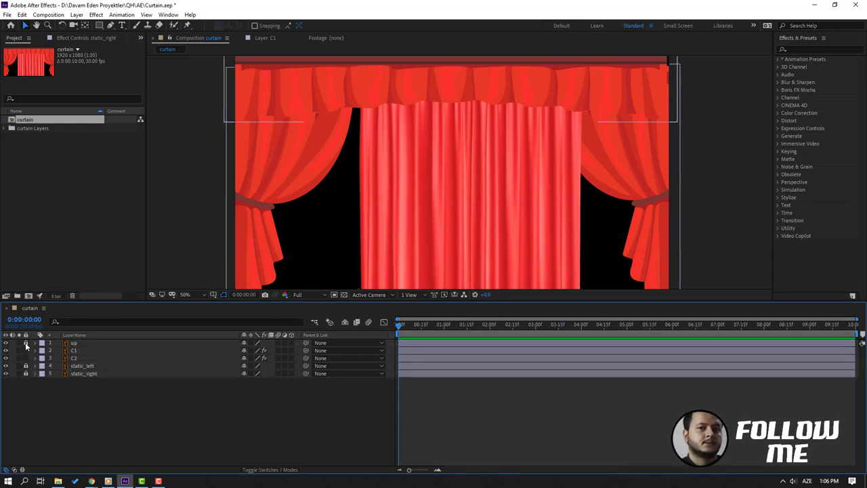
Pre-compose the C1 and C2 layers together into a new composition named left_C.
{"action": "left_click", "coordinate": [76, 357]}
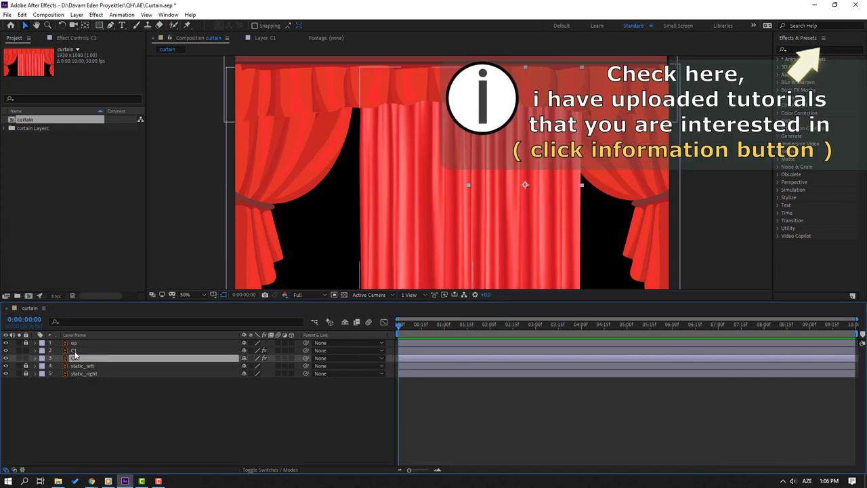
{"action": "left_click", "coordinate": [73, 350], "text": "ctrl"}
{"action": "mouse_move", "coordinate": [395, 223]}
{"action": "left_mouse_down"}
{"action": "mouse_move", "coordinate": [420, 227]}
{"action": "mouse_move", "coordinate": [411, 226]}
{"action": "left_mouse_up"}
{"action": "key", "text": "ctrl+z"}
{"action": "right_click", "coordinate": [82, 360]}
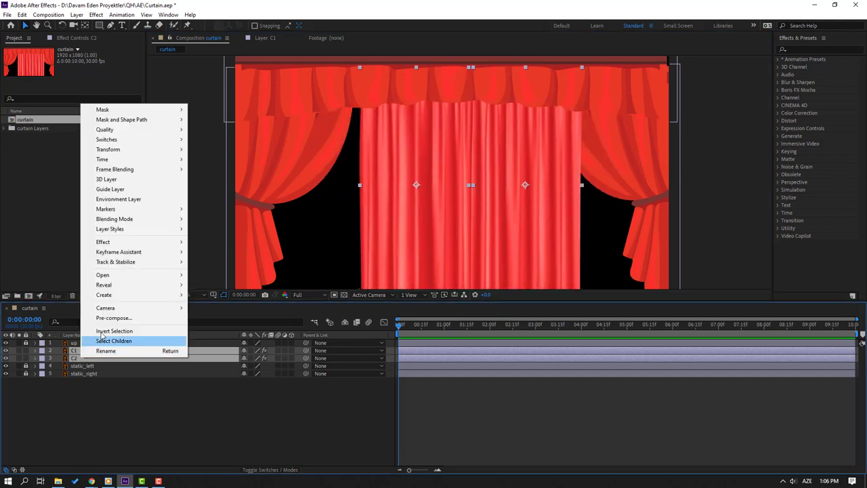
{"action": "left_click", "coordinate": [112, 318]}
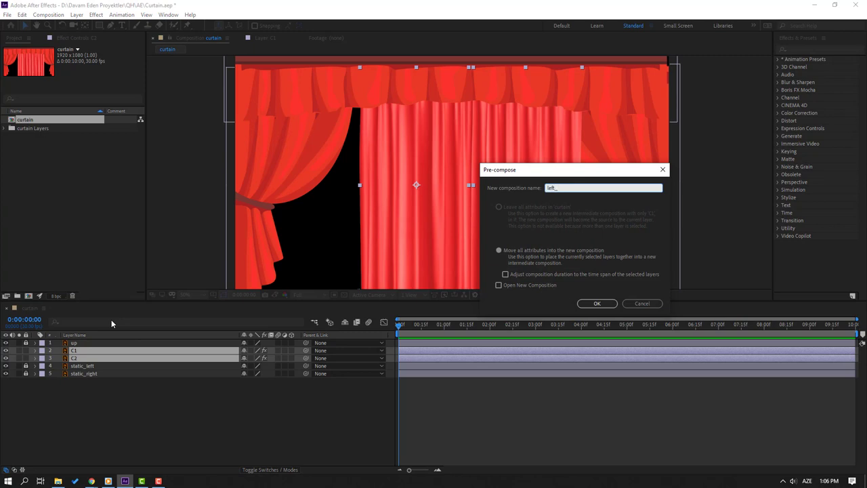
{"action": "left_click", "coordinate": [606, 305]}
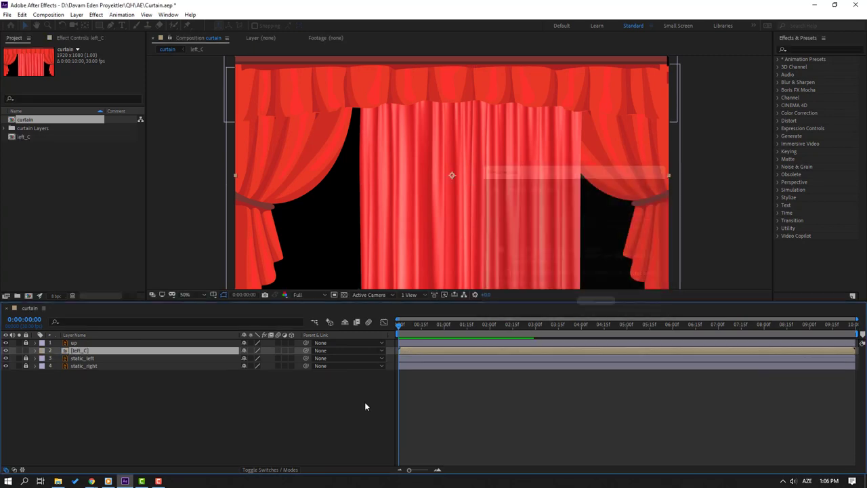
Solo the left_C layer and place puppet pins near the four corners of its curtain.
{"action": "left_click", "coordinate": [19, 350]}
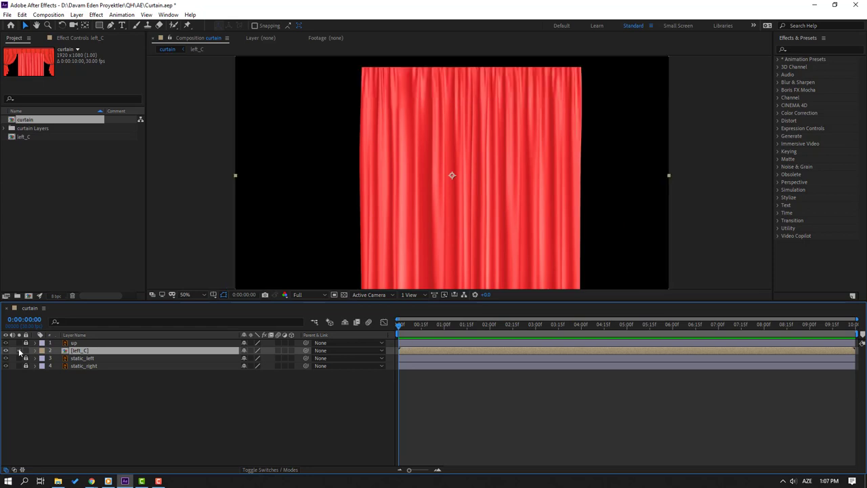
{"action": "left_click_drag", "start_coordinate": [426, 257], "coordinate": [425, 250]}
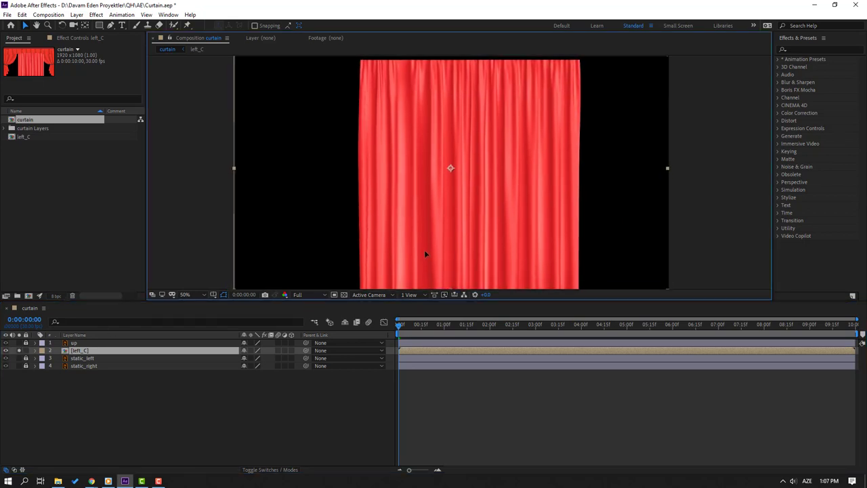
{"action": "left_click", "coordinate": [186, 26]}
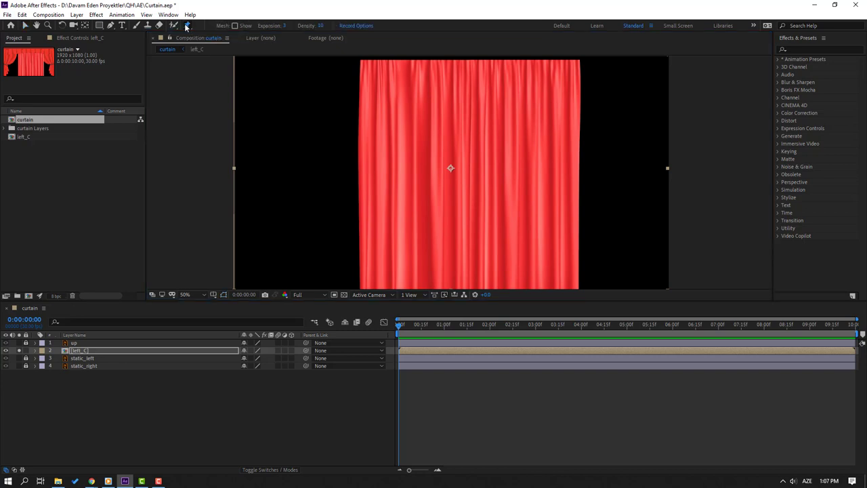
{"action": "left_click", "coordinate": [371, 64]}
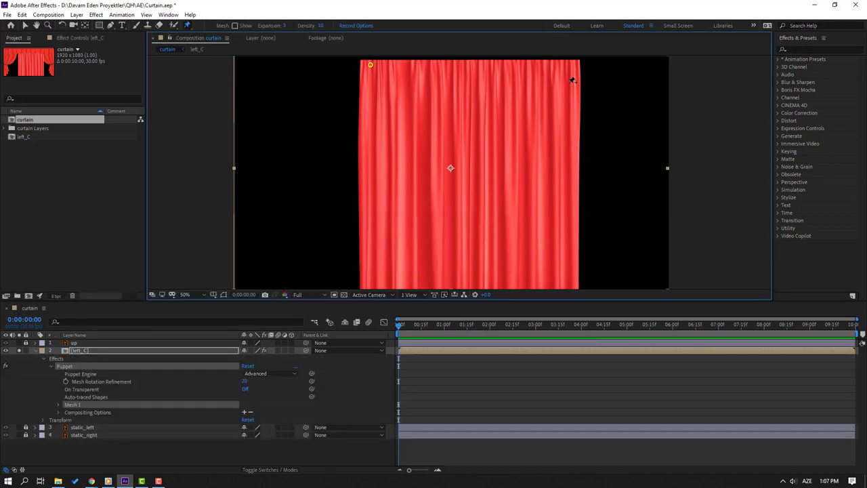
{"action": "left_click", "coordinate": [570, 64]}
{"action": "left_click_drag", "start_coordinate": [529, 251], "coordinate": [521, 201]}
{"action": "left_click", "coordinate": [558, 232]}
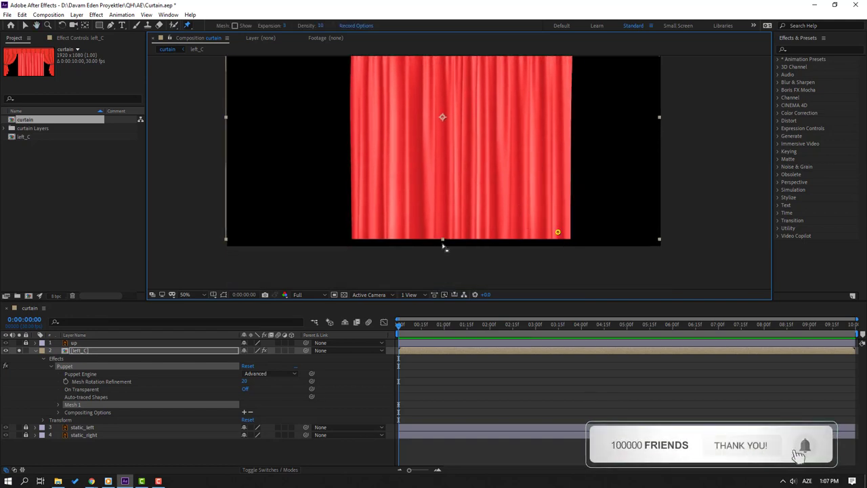
{"action": "left_click", "coordinate": [365, 231]}
{"action": "left_click_drag", "start_coordinate": [499, 155], "coordinate": [474, 203]}
{"action": "key", "text": "shift+slash"}
{"action": "left_click", "coordinate": [26, 25]}
Turn off solo for left_C and set its position to 427, 563.
{"action": "left_click", "coordinate": [71, 351]}
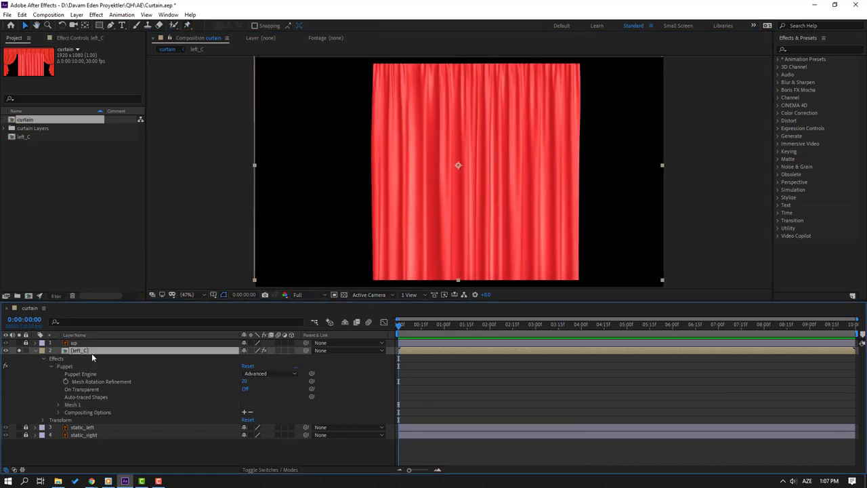
{"action": "key", "text": "p"}
{"action": "left_click", "coordinate": [20, 350]}
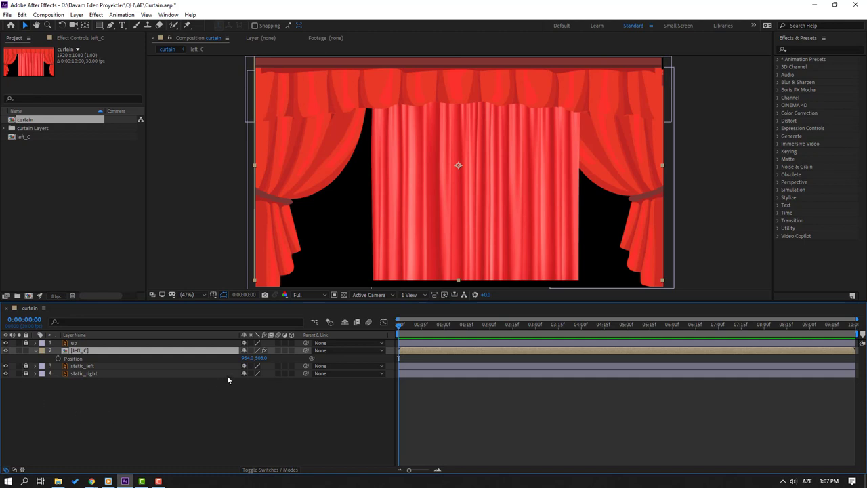
{"action": "left_click_drag", "start_coordinate": [258, 361], "coordinate": [154, 358]}
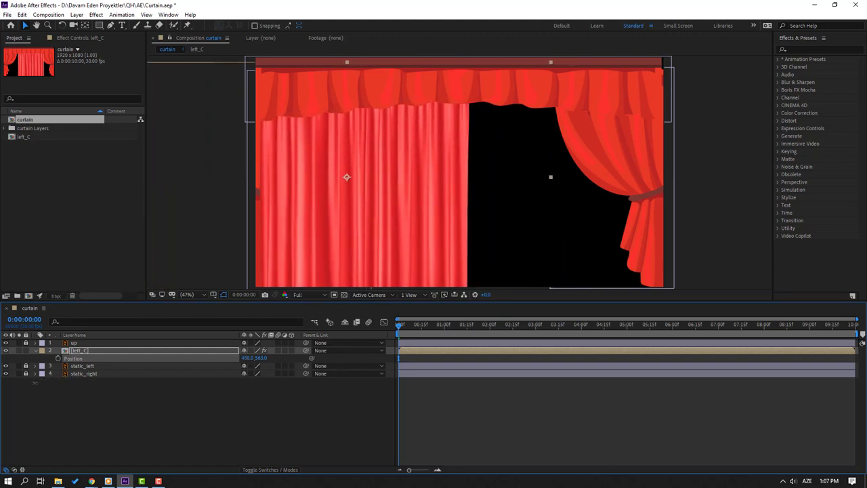
{"action": "left_click_drag", "start_coordinate": [35, 382], "coordinate": [32, 382]}
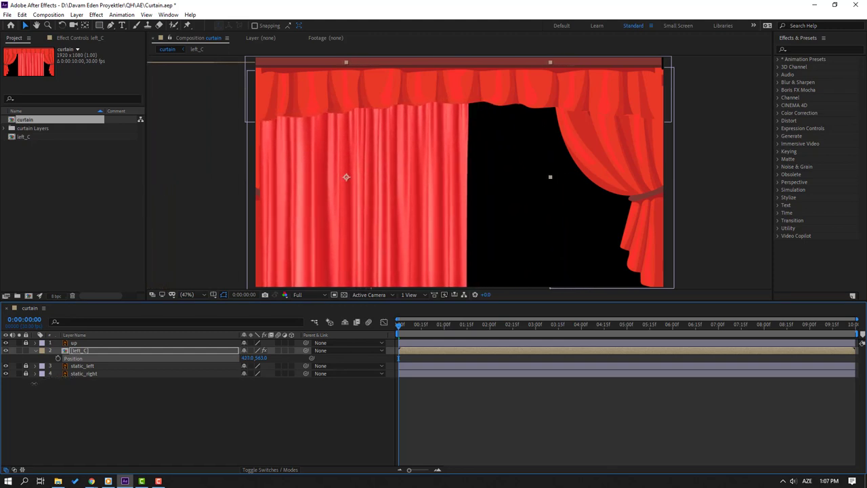
Duplicate the left_C layer and flip the copy horizontally.
{"action": "left_click", "coordinate": [104, 355]}
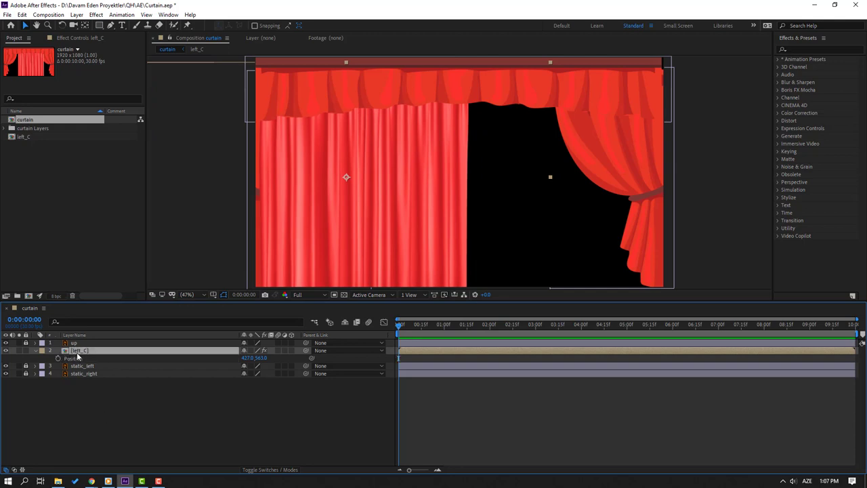
{"action": "key", "text": "ctrl+d"}
{"action": "right_click", "coordinate": [80, 356]}
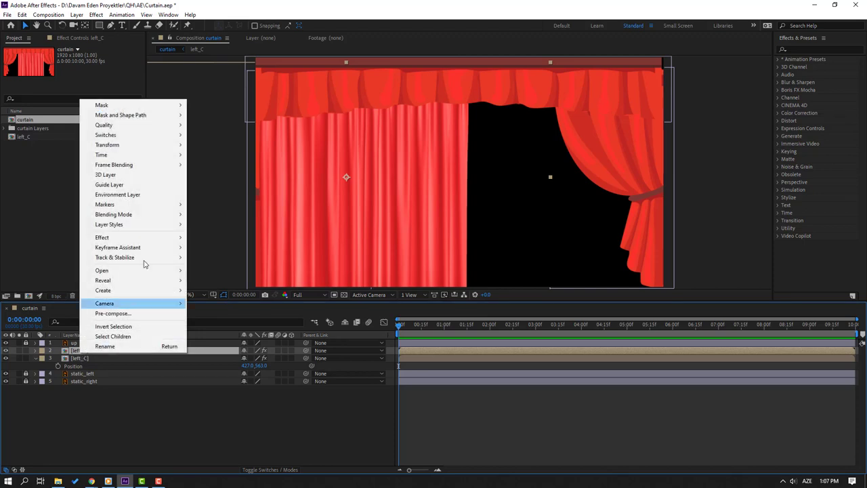
{"action": "mouse_move", "coordinate": [175, 146]}
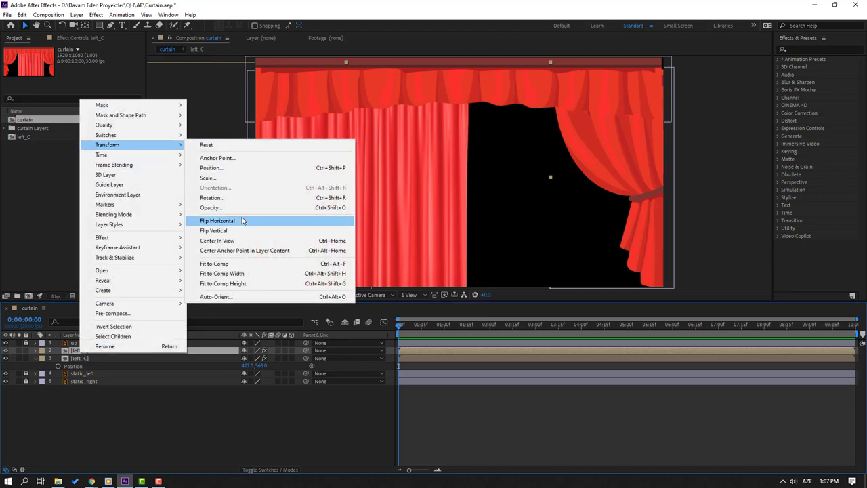
{"action": "left_click", "coordinate": [217, 221]}
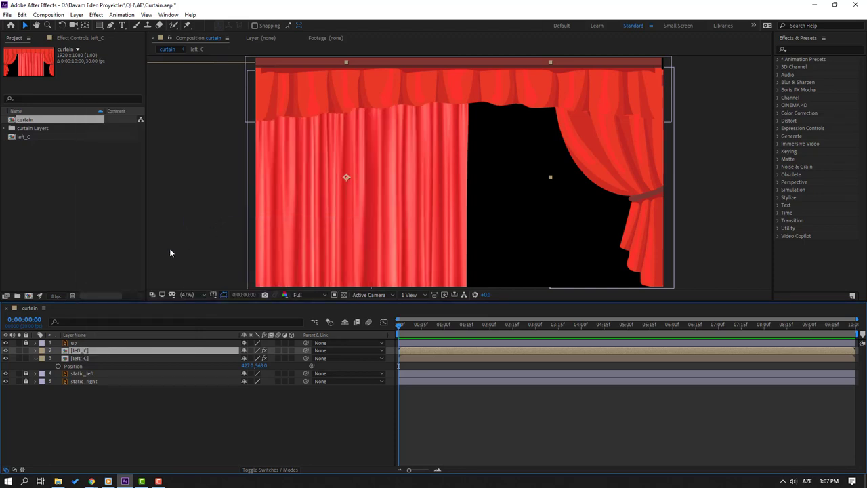
Move the flipped curtain copy to the right half of the stage, leaving a narrow gap between the two curtains.
{"action": "key", "text": "shift+Right"}
{"action": "key", "text": "shift+Right"}
{"action": "key", "text": "shift+Right"}
{"action": "key", "text": "shift+Right"}
{"action": "key", "text": "shift+Right"}
{"action": "key", "text": "shift+Right"}
{"action": "key", "text": "shift+Right"}
{"action": "key", "text": "shift+Right"}
{"action": "key", "text": "shift+Right"}
{"action": "key", "text": "shift+Right"}
{"action": "key", "text": "shift+Right"}
{"action": "key", "text": "shift+Right"}
{"action": "key", "text": "shift+Right"}
{"action": "key", "text": "shift+Right"}
{"action": "key", "text": "shift+Right"}
{"action": "key", "text": "shift+Right"}
{"action": "key", "text": "shift+Right"}
{"action": "key", "text": "shift+Right"}
{"action": "key", "text": "shift+Right"}
{"action": "key", "text": "shift+Right"}
{"action": "key", "text": "shift+Right"}
{"action": "key", "text": "shift+Right"}
{"action": "key", "text": "shift+Right"}
{"action": "key", "text": "shift+Right"}
{"action": "key", "text": "shift+Right"}
{"action": "key", "text": "shift+Right"}
{"action": "key", "text": "shift+Right"}
{"action": "key", "text": "shift+Right"}
{"action": "key", "text": "shift+Right"}
{"action": "key", "text": "shift+Right"}
{"action": "key", "text": "shift+Right"}
{"action": "key", "text": "shift+Right"}
{"action": "key", "text": "shift+Right"}
{"action": "key", "text": "shift+Right"}
{"action": "key", "text": "shift+Right"}
{"action": "key", "text": "shift+Right"}
{"action": "key", "text": "shift+Right"}
{"action": "key", "text": "shift+Right"}
{"action": "key", "text": "shift+Right"}
{"action": "key", "text": "shift+Right"}
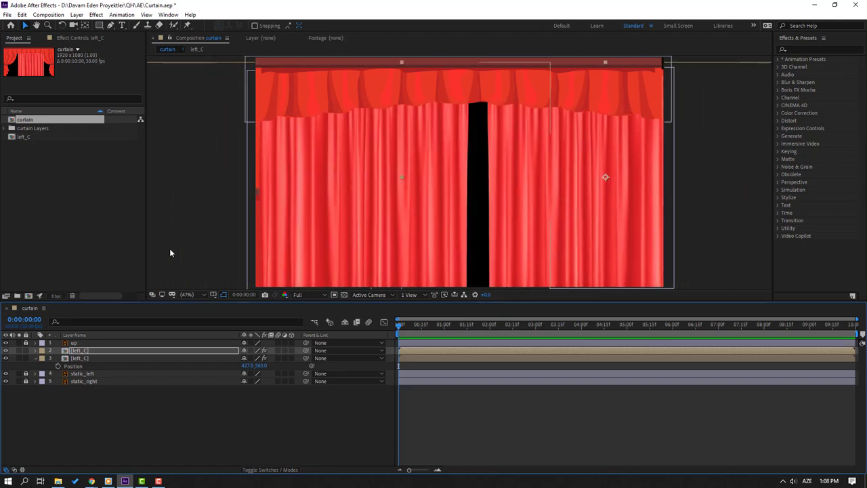
{"action": "key", "text": "shift+Left"}
{"action": "key", "text": "shift+Left"}
Rename the flipped copy right_C and collapse the properties of left_C.
{"action": "left_click", "coordinate": [81, 359]}
{"action": "left_click", "coordinate": [87, 351]}
{"action": "key", "text": "Return"}
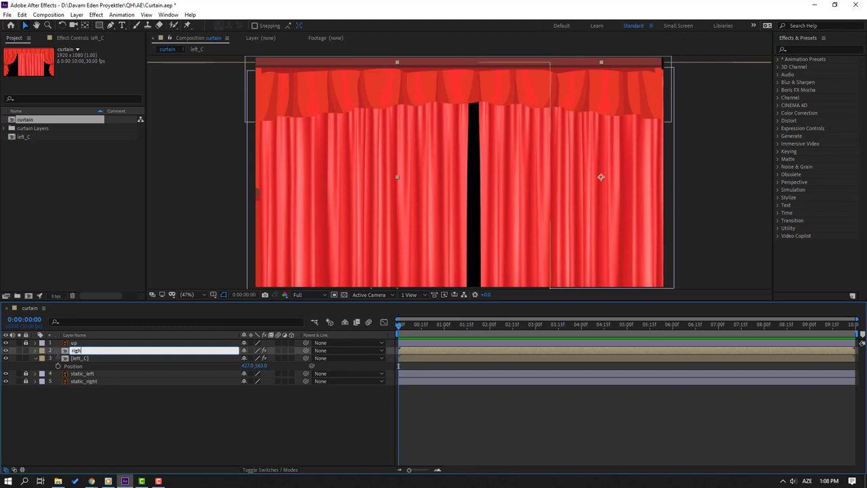
{"action": "type", "text": "right_C"}
{"action": "key", "text": "Return"}
{"action": "left_click", "coordinate": [36, 357]}
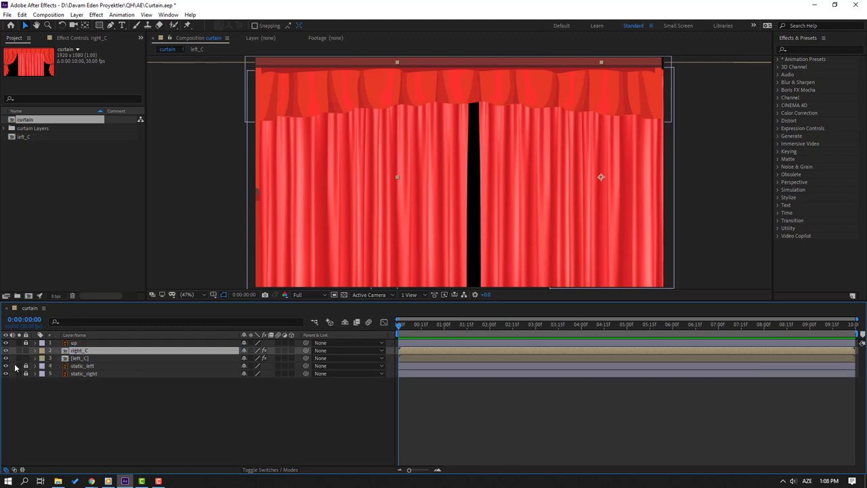
Toggle the visibility of right_C and left_C to check which curtain each layer holds.
{"action": "left_click", "coordinate": [6, 350]}
{"action": "left_click", "coordinate": [5, 358]}
{"action": "left_click", "coordinate": [5, 358]}
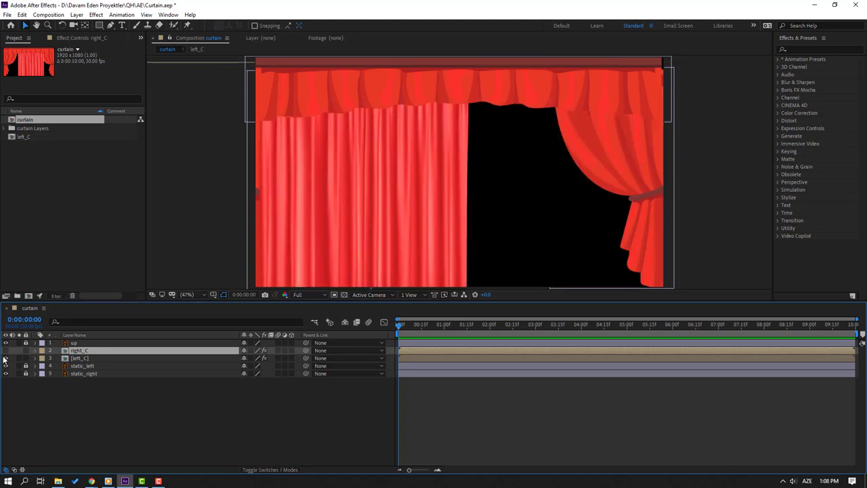
{"action": "left_click", "coordinate": [5, 350]}
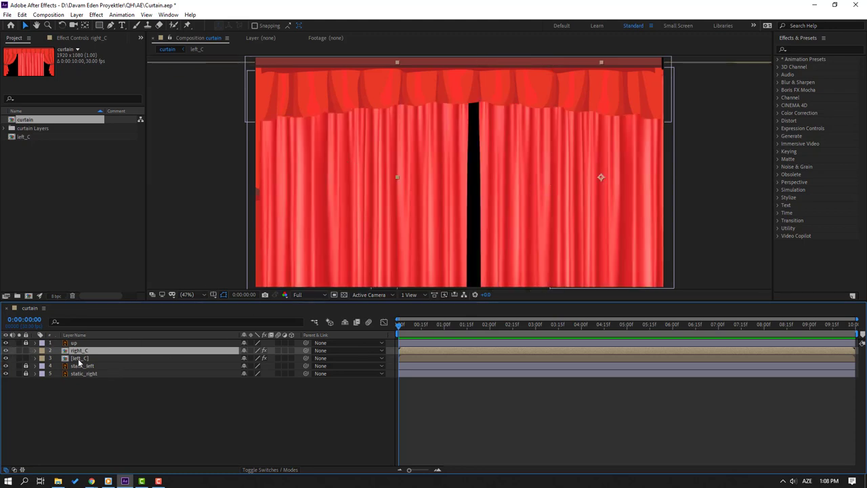
Move the right_C curtain left until it closes the gap and overlaps the left curtain.
{"action": "key", "text": "shift+Left"}
{"action": "key", "text": "shift+Left"}
{"action": "key", "text": "shift+Left"}
{"action": "key", "text": "shift+Left"}
{"action": "key", "text": "shift+Left"}
{"action": "key", "text": "shift+Left"}
{"action": "key", "text": "shift+Left"}
{"action": "key", "text": "shift+Left"}
{"action": "key", "text": "shift+Left"}
{"action": "key", "text": "shift+Left"}
{"action": "key", "text": "shift+Left"}
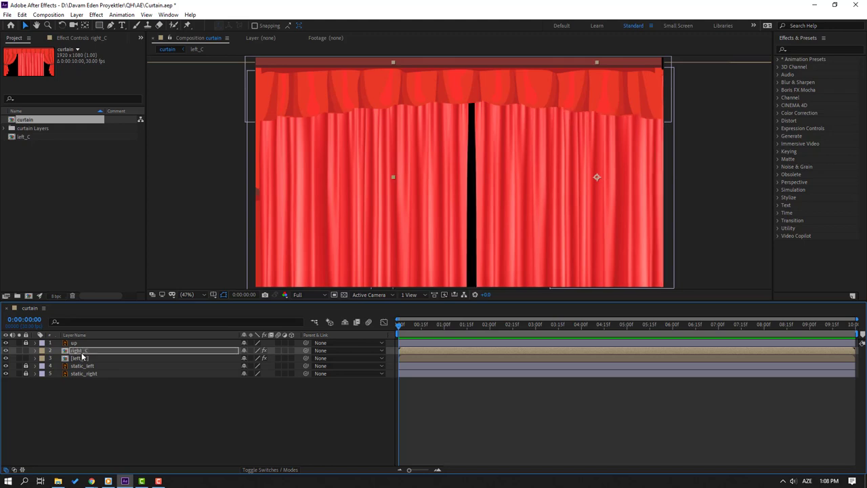
{"action": "key", "text": "shift+Right"}
{"action": "key", "text": "shift+Right"}
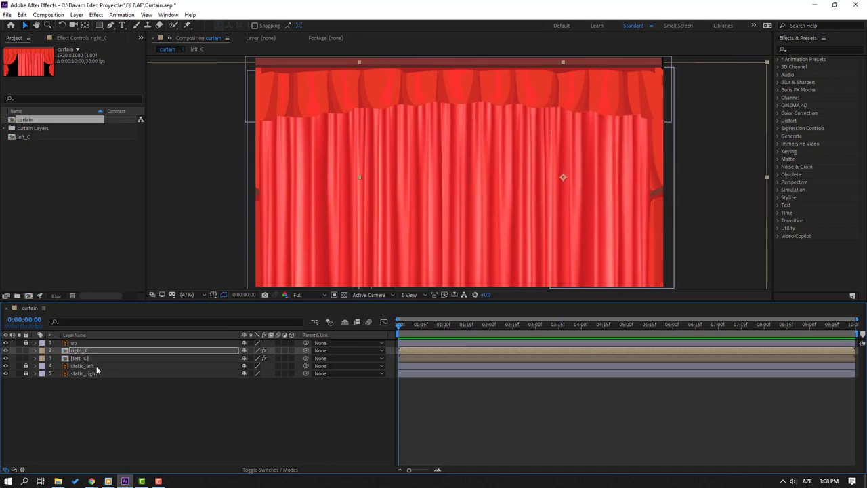
Shift the left_C curtain left so its X position is 407.
{"action": "left_click", "coordinate": [78, 359]}
{"action": "key", "text": "shift+Right"}
{"action": "key", "text": "shift+Right"}
{"action": "key", "text": "shift+Left"}
{"action": "key", "text": "shift+Left"}
{"action": "key", "text": "shift+Left"}
{"action": "key", "text": "shift+Left"}
{"action": "left_click", "coordinate": [82, 388]}
Hide right_C and keyframe left_C's Position from its current place at 0:00:00:00 to -343, 563 at 0:00:01:15.
{"action": "left_click", "coordinate": [78, 351]}
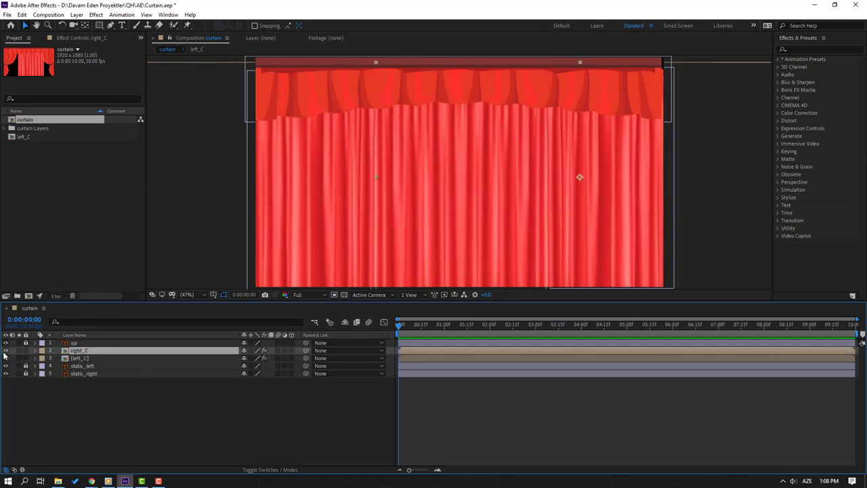
{"action": "left_click", "coordinate": [5, 351]}
{"action": "left_click", "coordinate": [80, 358]}
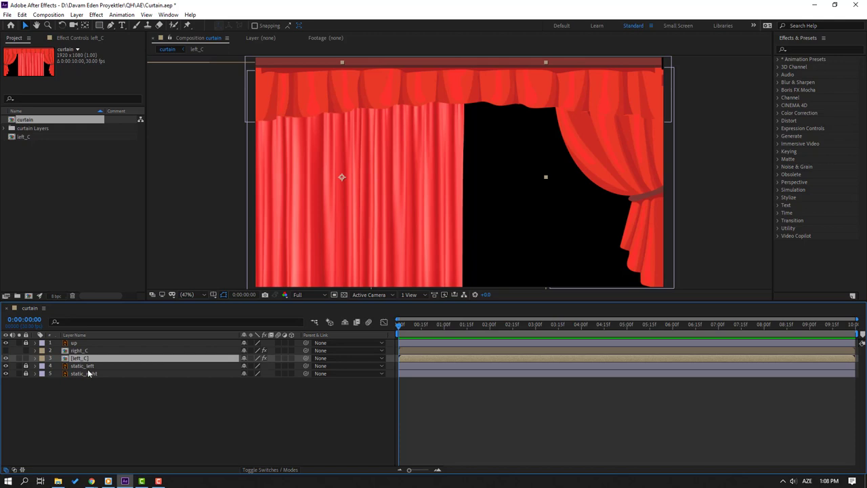
{"action": "key", "text": "p"}
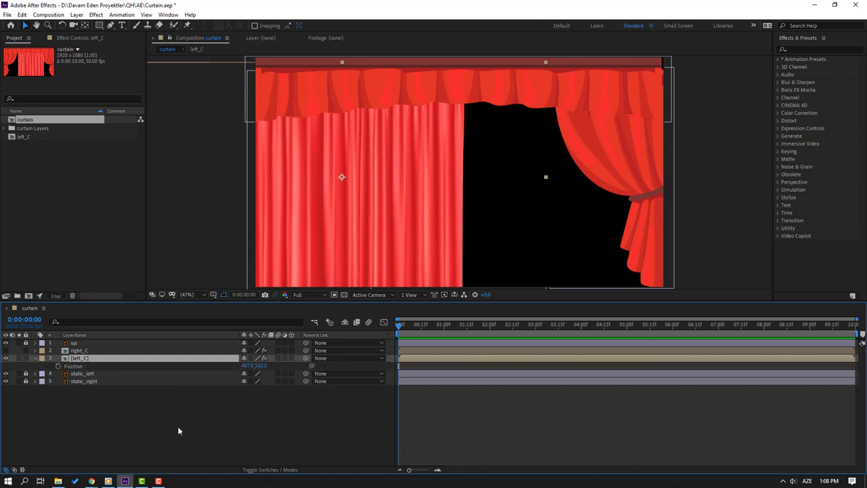
{"action": "left_click", "coordinate": [58, 365]}
{"action": "left_click_drag", "start_coordinate": [418, 331], "coordinate": [459, 333]}
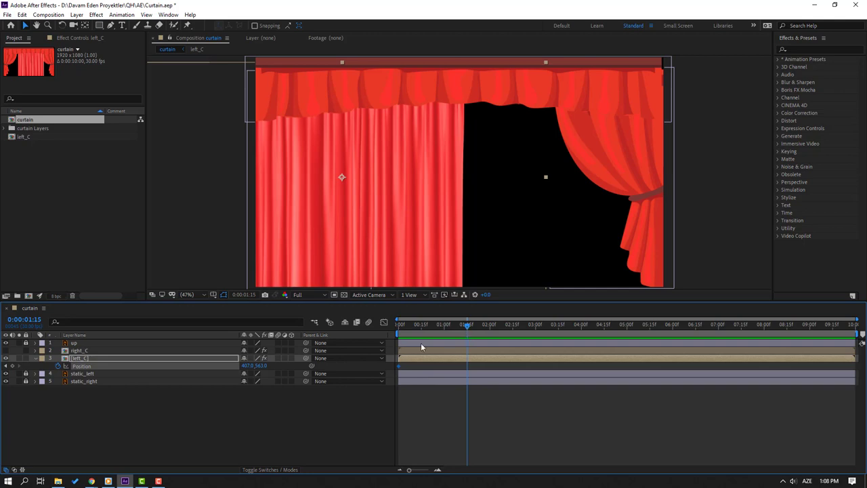
{"action": "left_click_drag", "start_coordinate": [247, 366], "coordinate": [204, 358]}
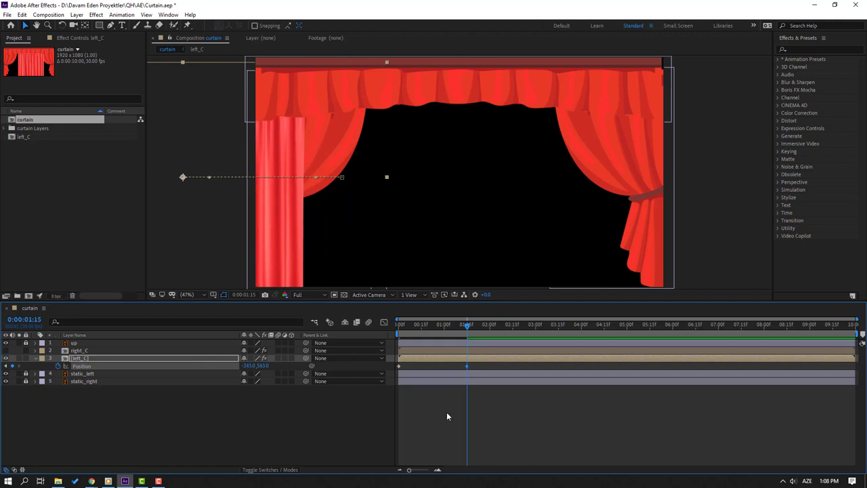
Apply Easy Ease to left_C's Position keyframes and shape the speed graph to peak early and slow down gradually.
{"action": "right_click", "coordinate": [399, 365]}
{"action": "mouse_move", "coordinate": [409, 366]}
{"action": "left_click", "coordinate": [529, 389]}
{"action": "left_click", "coordinate": [383, 321]}
{"action": "left_click", "coordinate": [466, 444]}
{"action": "left_click_drag", "start_coordinate": [457, 445], "coordinate": [444, 444]}
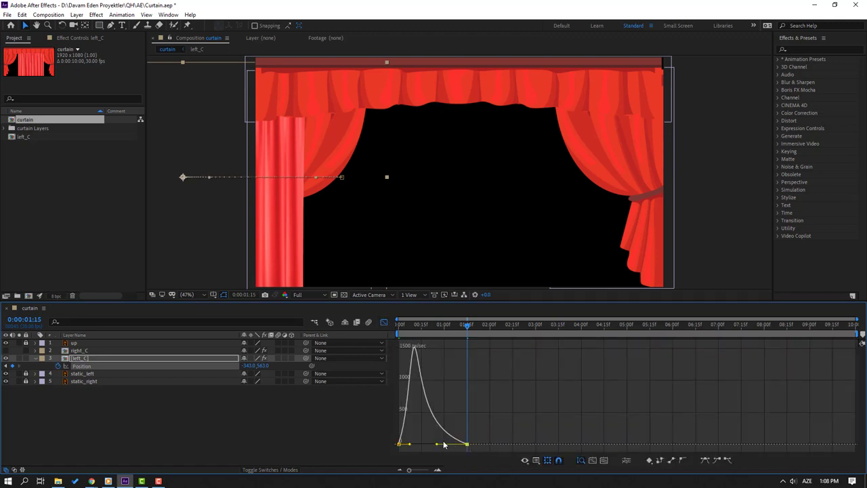
{"action": "key", "text": "space"}
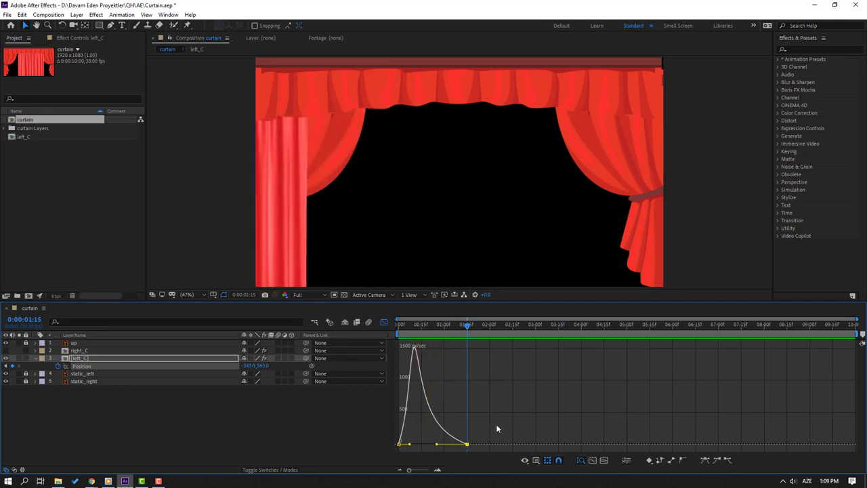
{"action": "key", "text": "space"}
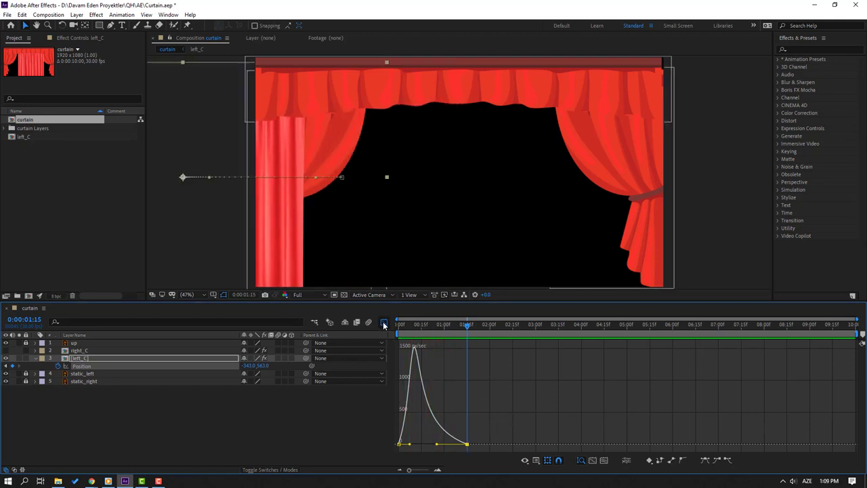
Retime left_C's ending Position keyframe to about 0:00:02:16 and preview the slower opening.
{"action": "left_click", "coordinate": [384, 322]}
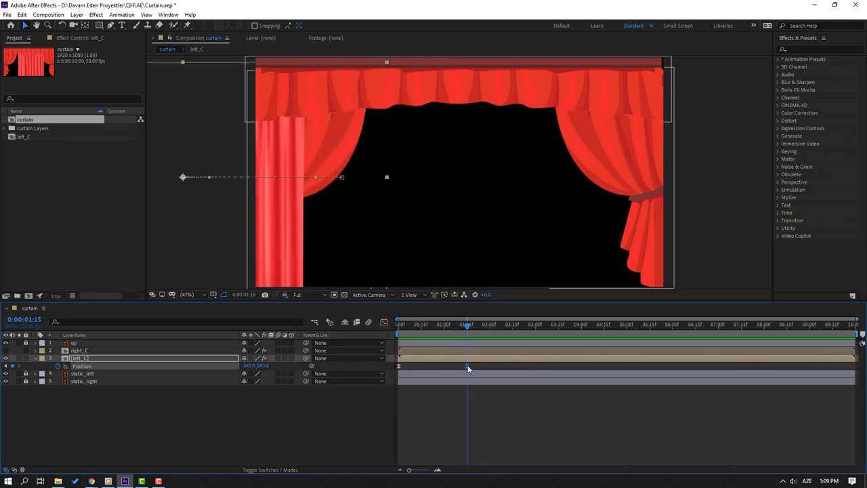
{"action": "left_click_drag", "start_coordinate": [468, 367], "coordinate": [512, 366]}
{"action": "key", "text": "space"}
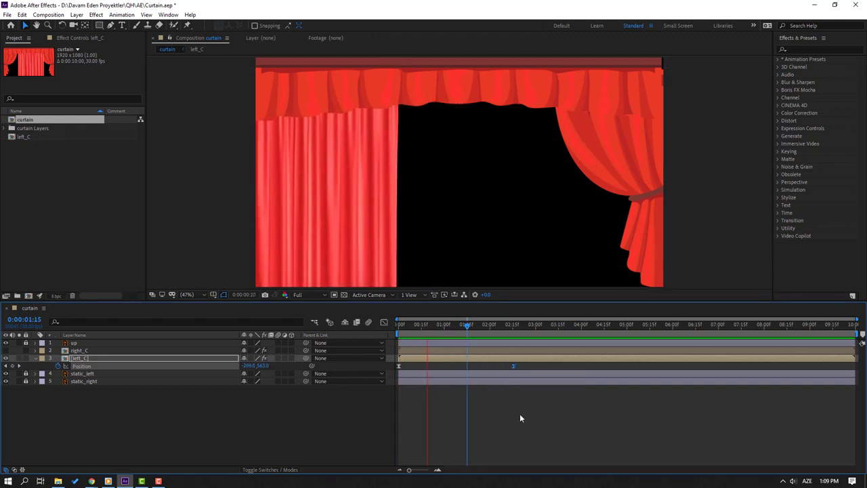
Reveal left_C's puppet pins and, at 0:00:00:18, move Puppet Pin 2 left to 1239.4, 90.5 and Puppet Pin 3 slightly right.
{"action": "left_click", "coordinate": [397, 327]}
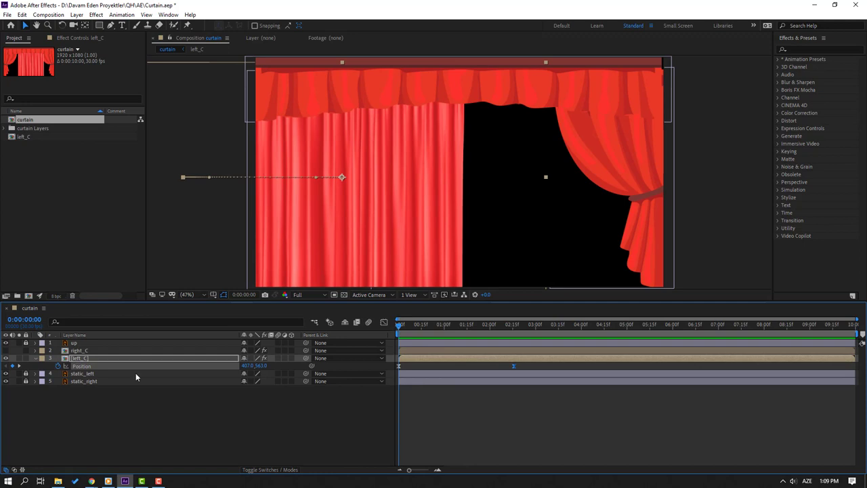
{"action": "left_click", "coordinate": [78, 359]}
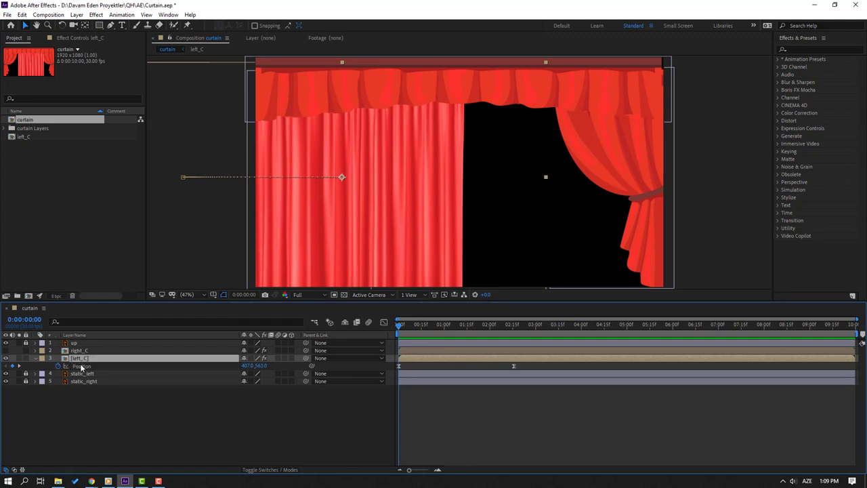
{"action": "key", "text": "u"}
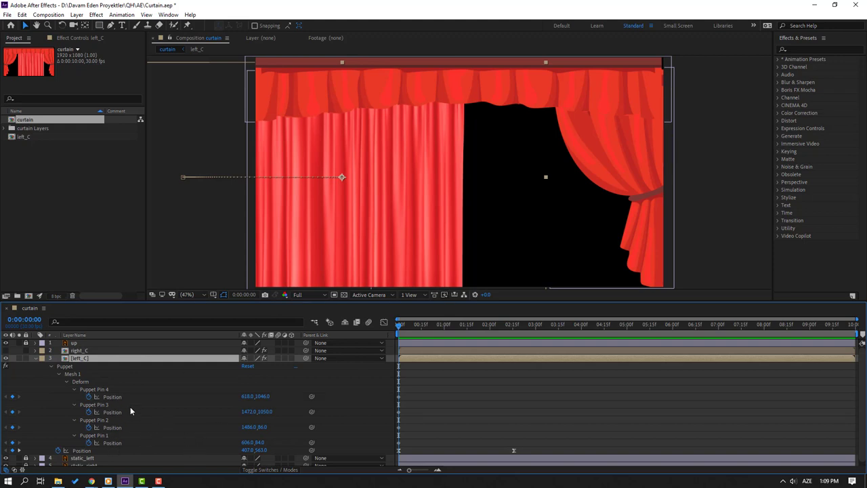
{"action": "left_click", "coordinate": [99, 390]}
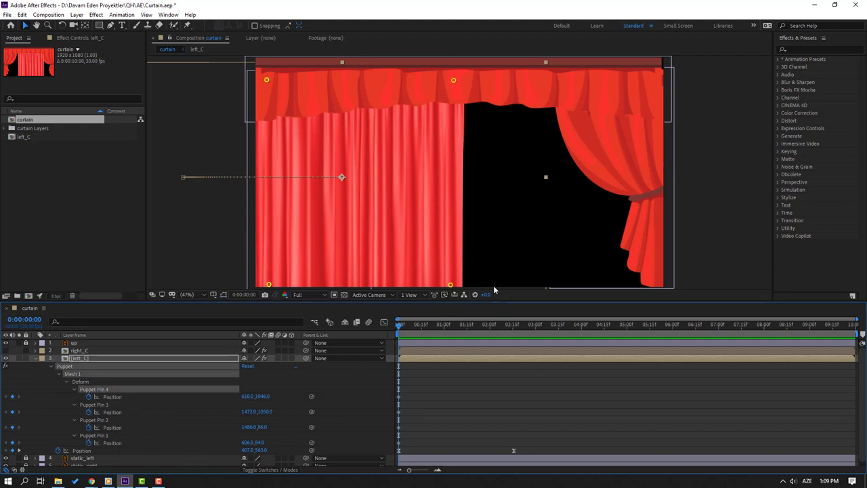
{"action": "left_click", "coordinate": [454, 82]}
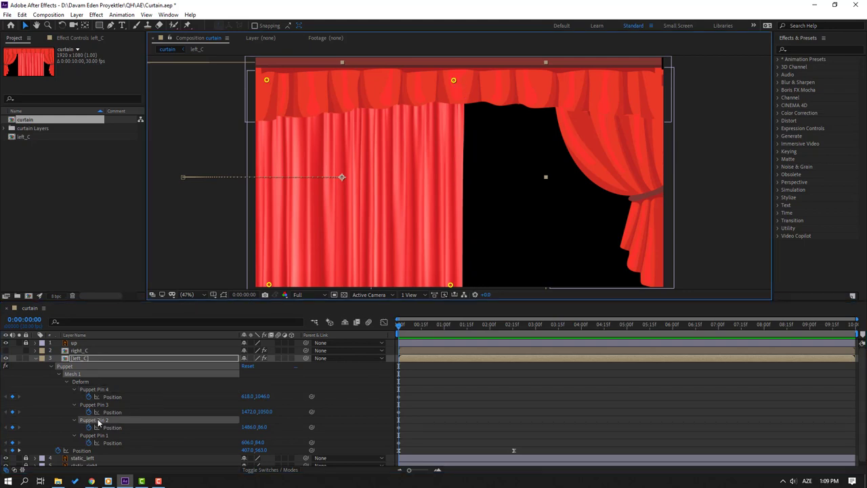
{"action": "left_click_drag", "start_coordinate": [402, 329], "coordinate": [429, 332]}
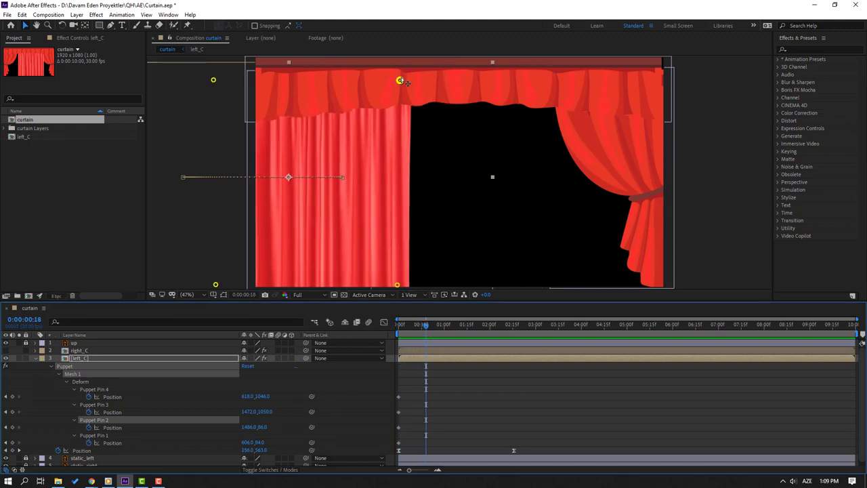
{"action": "left_click_drag", "start_coordinate": [399, 81], "coordinate": [347, 82]}
{"action": "left_click", "coordinate": [397, 285]}
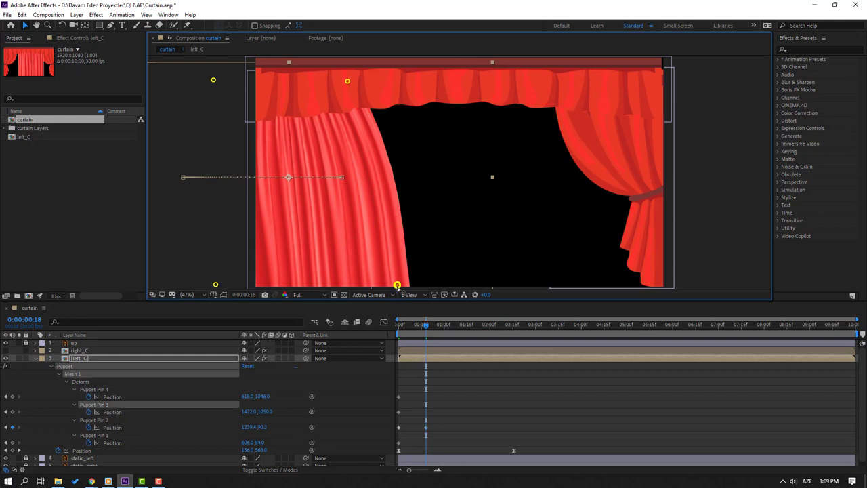
{"action": "left_click_drag", "start_coordinate": [397, 285], "coordinate": [418, 285]}
At 0:00:01:12, move Puppet Pin 2 right to 1677.3, 94.5 and pull Puppet Pin 3 left.
{"action": "left_click_drag", "start_coordinate": [414, 328], "coordinate": [460, 327]}
{"action": "left_click_drag", "start_coordinate": [264, 87], "coordinate": [361, 89]}
{"action": "left_click_drag", "start_coordinate": [332, 285], "coordinate": [294, 291]}
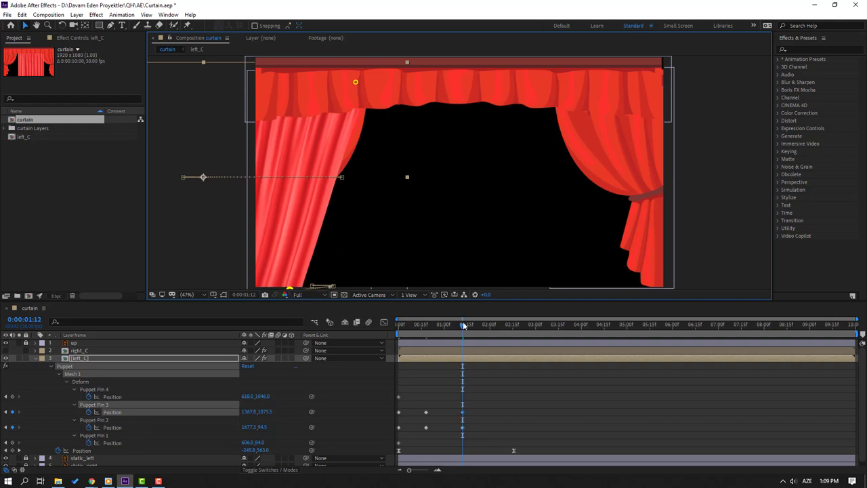
Keyframe Puppet Pin 3 swinging right to 1516.6, 1056.4 at 0:00:02:00, and back slightly left at about 0:00:02:15.
{"action": "left_click_drag", "start_coordinate": [466, 328], "coordinate": [489, 328]}
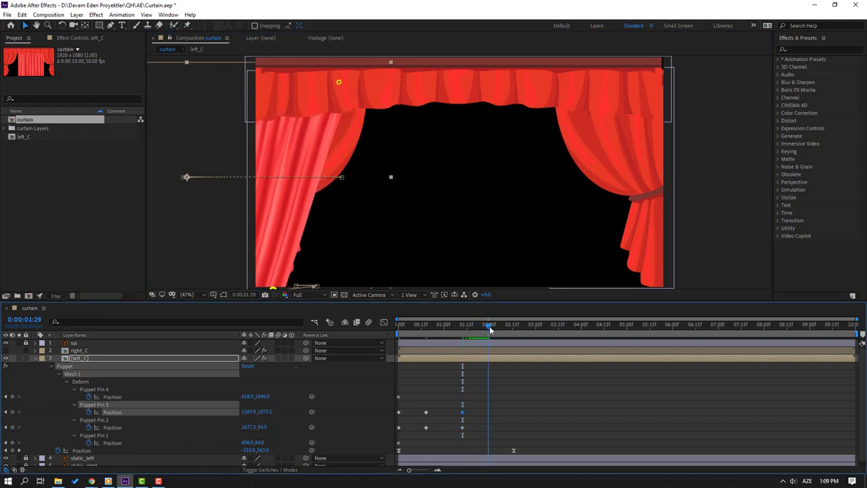
{"action": "left_click_drag", "start_coordinate": [324, 253], "coordinate": [328, 231]}
{"action": "left_click_drag", "start_coordinate": [278, 269], "coordinate": [311, 264]}
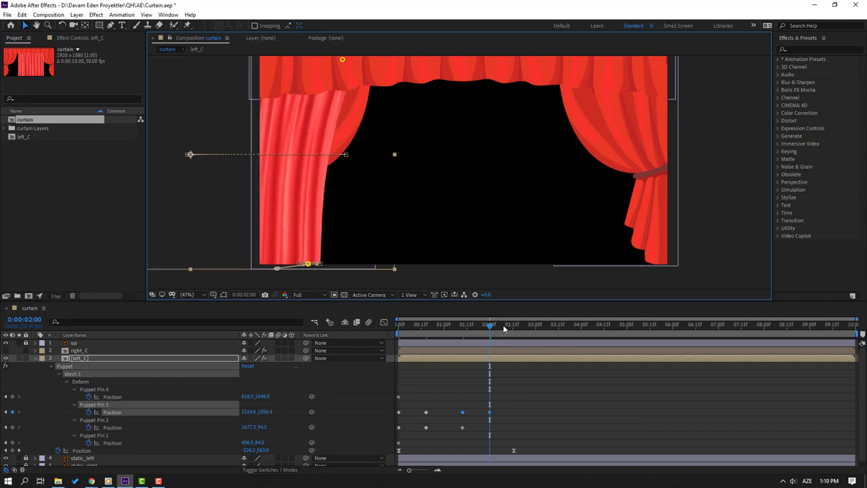
{"action": "left_click_drag", "start_coordinate": [504, 329], "coordinate": [513, 329]}
{"action": "left_click_drag", "start_coordinate": [308, 265], "coordinate": [296, 265]}
Add two smaller Puppet Pin 3 swings, right at about 0:00:03:00 and left to 1482.6, 1058.5 at 0:00:03:10.
{"action": "left_click_drag", "start_coordinate": [522, 327], "coordinate": [534, 327]}
{"action": "left_click_drag", "start_coordinate": [293, 265], "coordinate": [302, 264]}
{"action": "left_click_drag", "start_coordinate": [537, 329], "coordinate": [541, 329]}
{"action": "left_click_drag", "start_coordinate": [302, 264], "coordinate": [297, 263]}
Preview the left curtain's swing and end the work area at 0:00:03:27.
{"action": "key", "text": "space"}
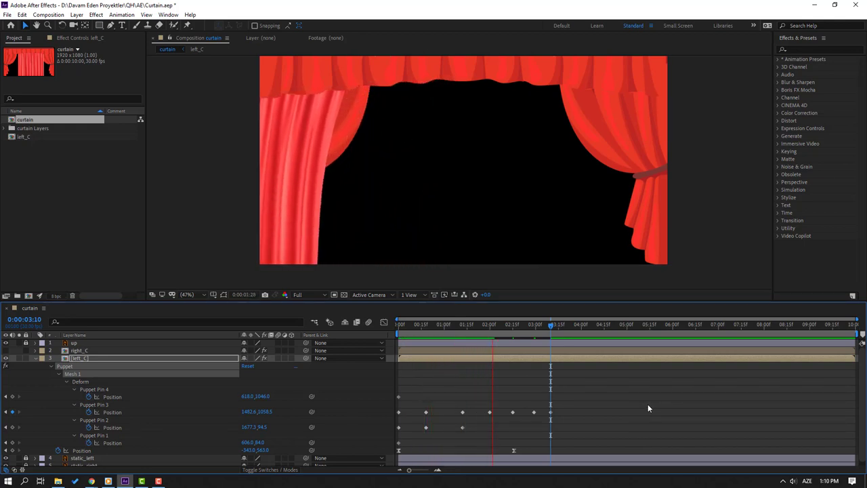
{"action": "key", "text": "space"}
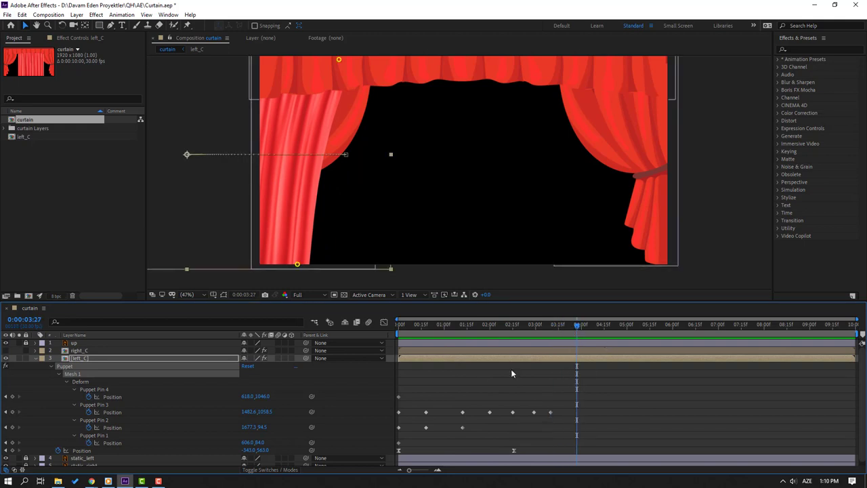
{"action": "key", "text": "n"}
Apply Easy Ease to all Puppet Pin 2 and Puppet Pin 3 position keyframes and preview the motion.
{"action": "left_click_drag", "start_coordinate": [569, 405], "coordinate": [399, 431]}
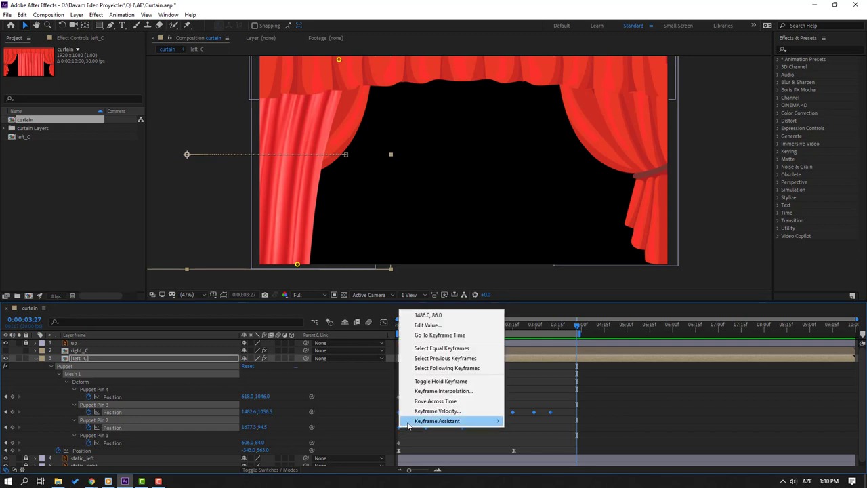
{"action": "mouse_move", "coordinate": [468, 420]}
{"action": "left_click", "coordinate": [626, 363]}
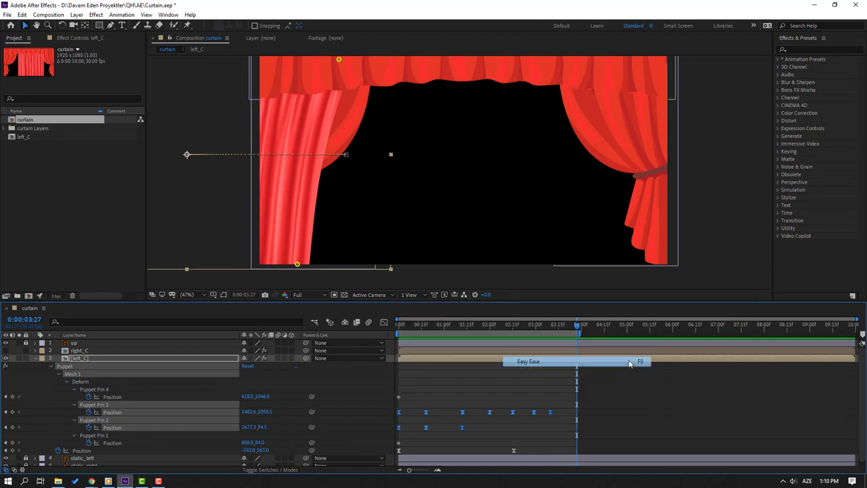
{"action": "key", "text": "space"}
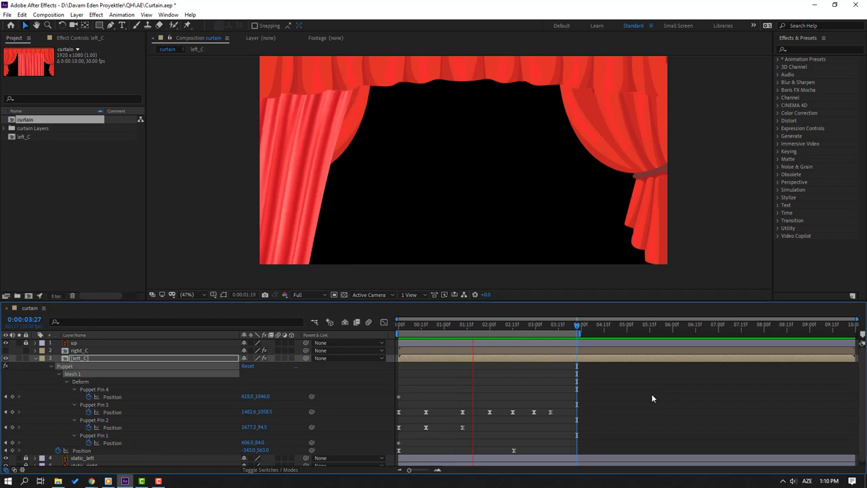
Delay Puppet Pin 2's middle keyframe to 0:00:01:00 and its last keyframe to about 0:00:01:25, and preview the result.
{"action": "left_click_drag", "start_coordinate": [406, 327], "coordinate": [445, 327]}
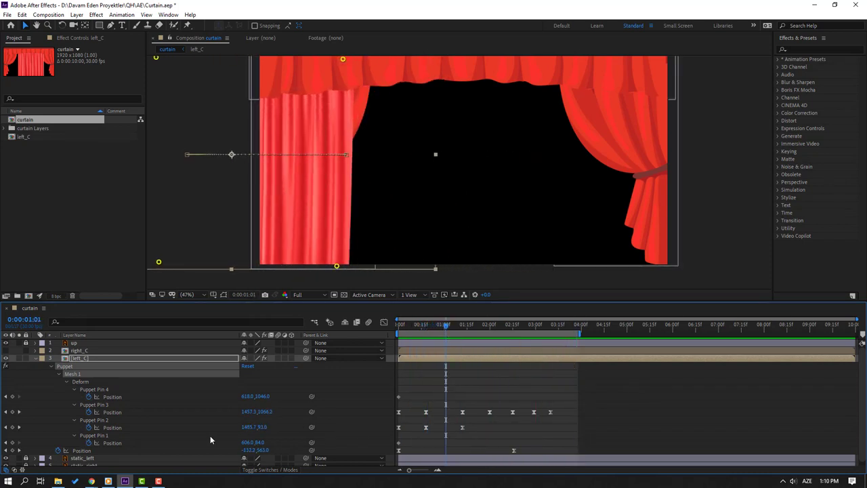
{"action": "left_click", "coordinate": [462, 426]}
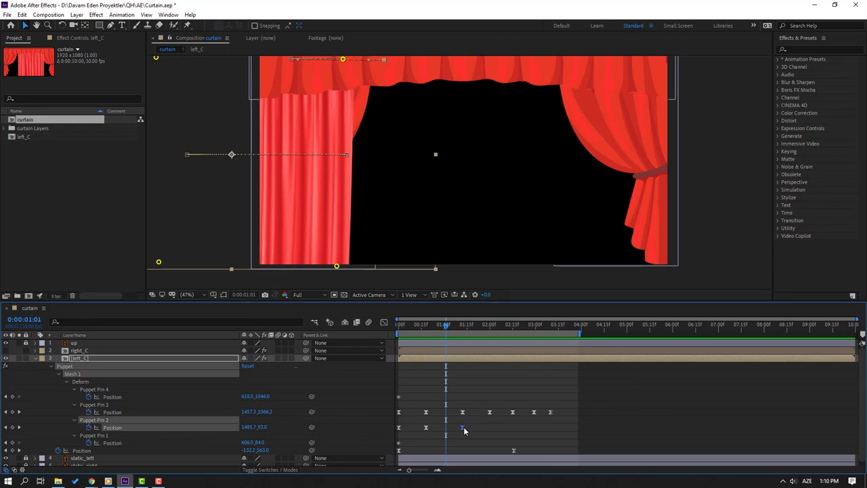
{"action": "left_click_drag", "start_coordinate": [455, 327], "coordinate": [444, 326]}
{"action": "left_click_drag", "start_coordinate": [462, 427], "coordinate": [482, 428]}
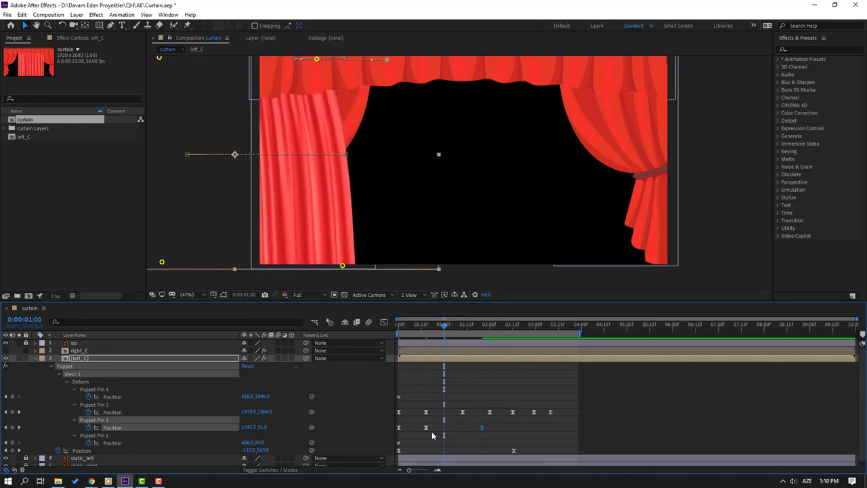
{"action": "left_click_drag", "start_coordinate": [426, 428], "coordinate": [443, 428]}
{"action": "key", "text": "space"}
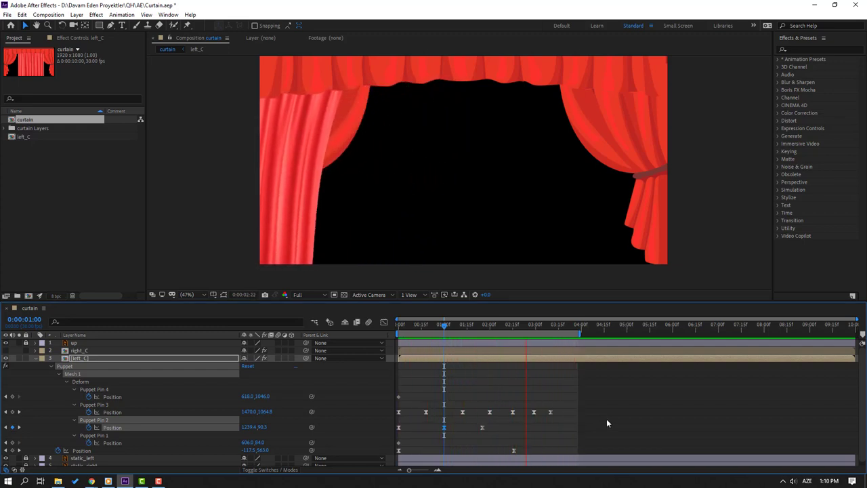
Delete the hidden right_C layer.
{"action": "scroll", "coordinate": [434, 274], "scroll_direction": "down", "scroll_amount": 2}
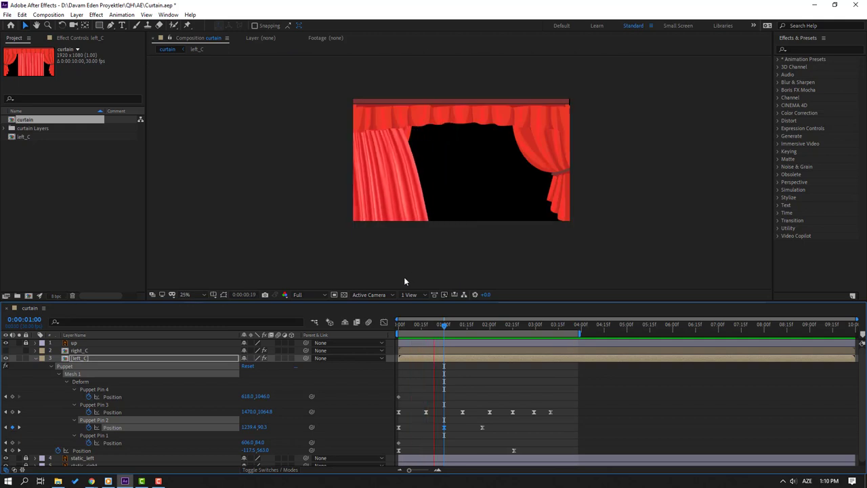
{"action": "left_click", "coordinate": [80, 351]}
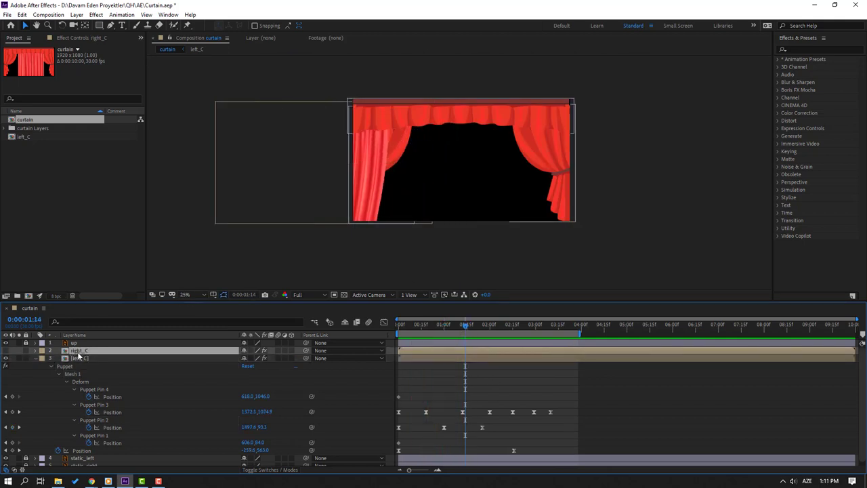
{"action": "key", "text": "Delete"}
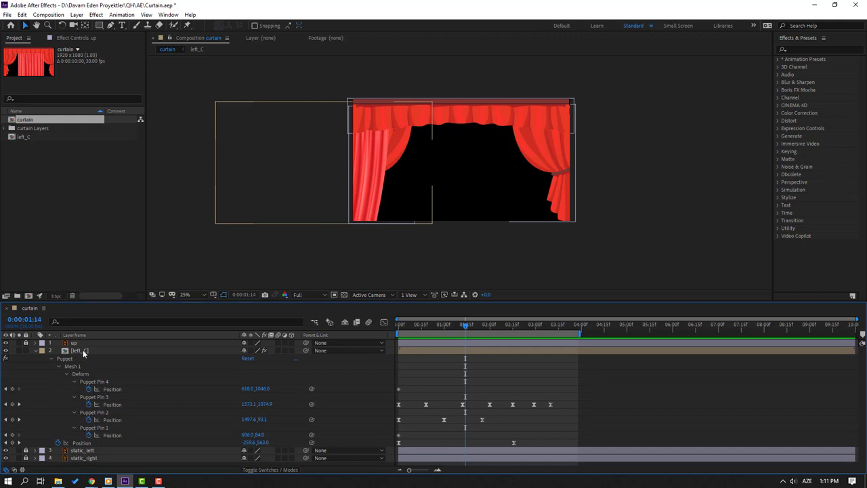
At 0:00:00:00, duplicate the animated left_C layer and flip the upper copy horizontally.
{"action": "left_click", "coordinate": [81, 350]}
{"action": "left_click_drag", "start_coordinate": [466, 326], "coordinate": [352, 325]}
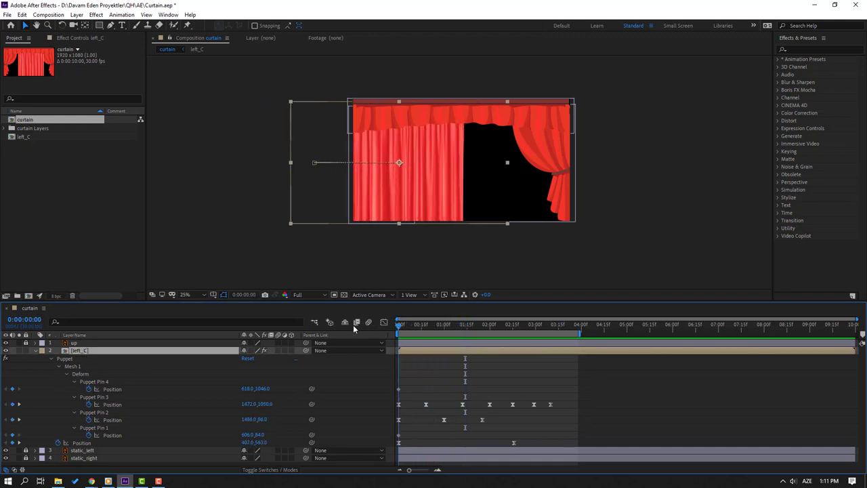
{"action": "scroll", "coordinate": [477, 228], "scroll_direction": "up", "scroll_amount": 2}
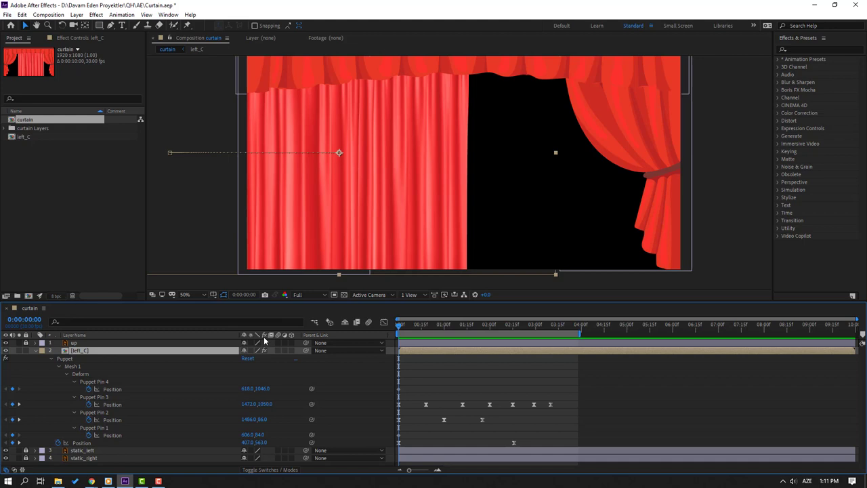
{"action": "key", "text": "ctrl+d"}
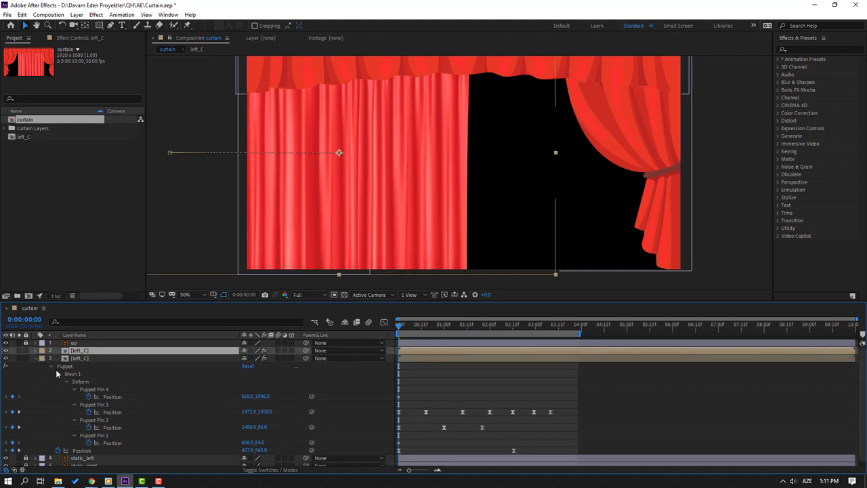
{"action": "right_click", "coordinate": [82, 353]}
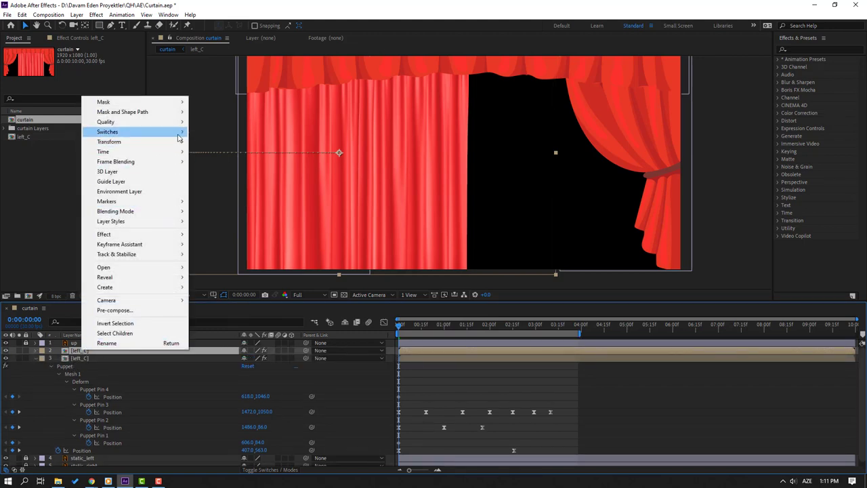
{"action": "mouse_move", "coordinate": [171, 142]}
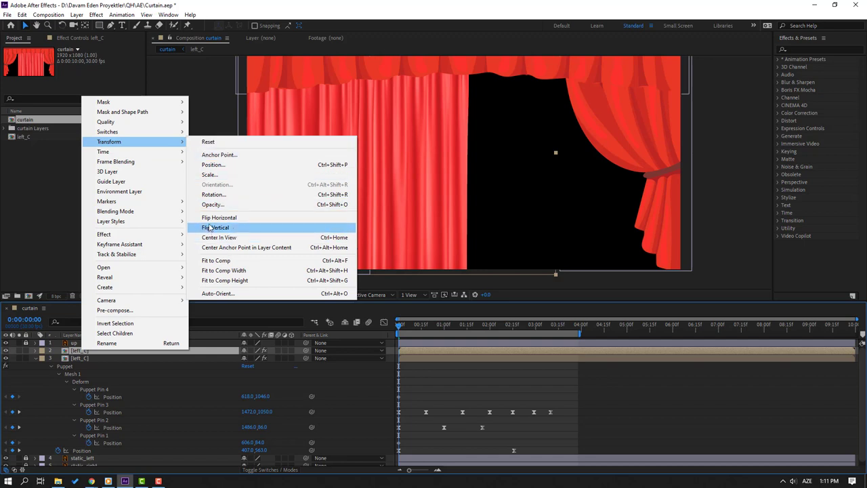
{"action": "left_click", "coordinate": [237, 218]}
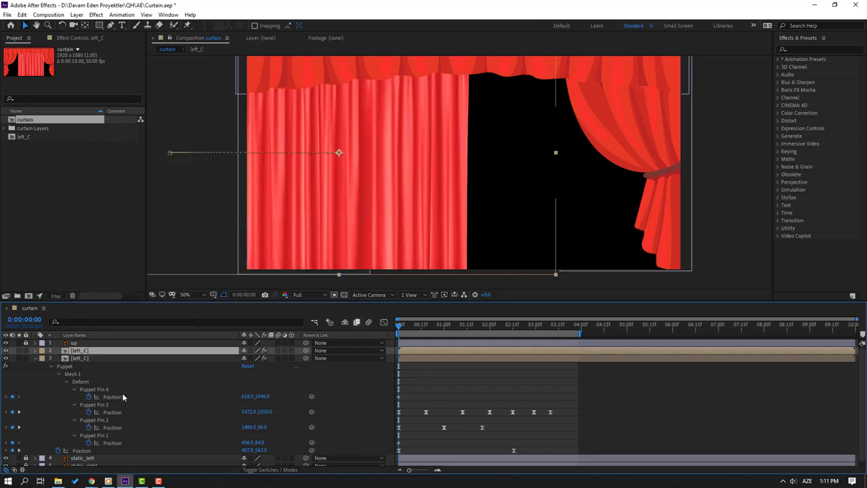
Collapse the original left_C's properties and rename the flipped copy as right_C.
{"action": "left_click", "coordinate": [35, 358]}
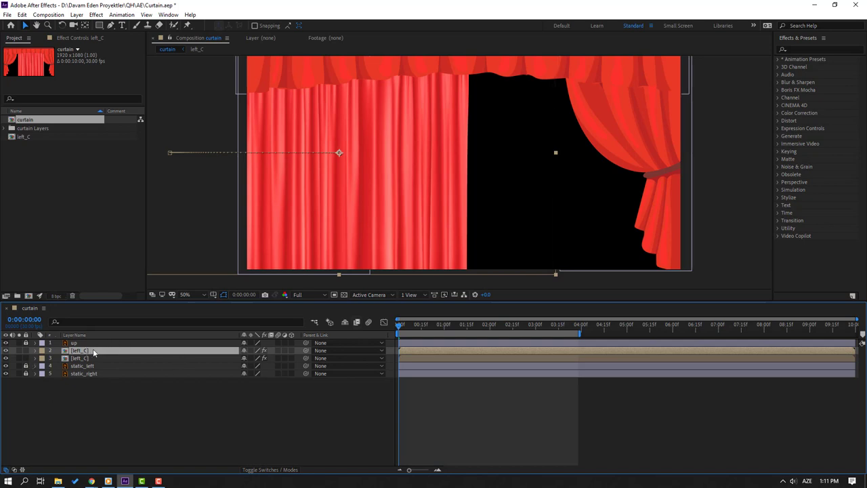
{"action": "key", "text": "Return"}
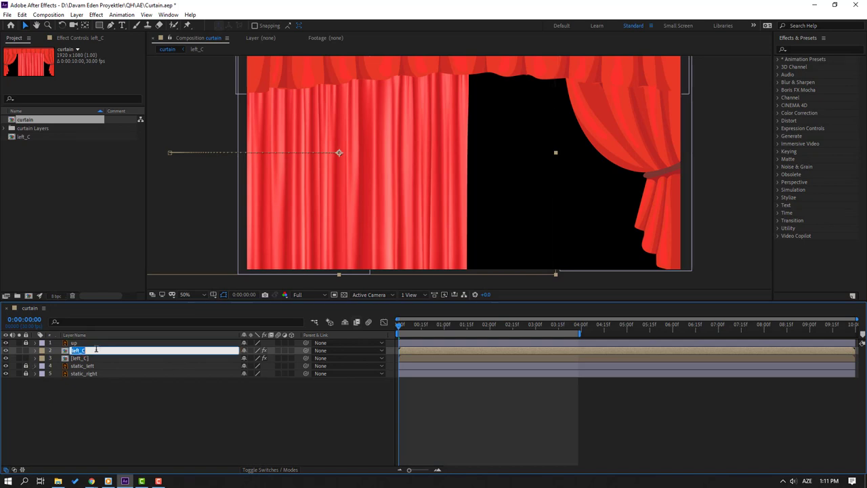
{"action": "key", "text": "Return"}
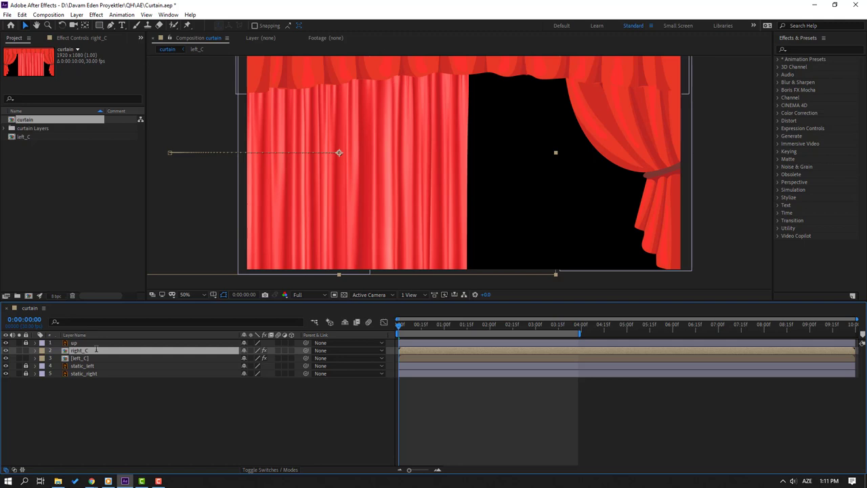
Shift both right_C Position keyframes right together so its position at 0:00:00:00 is 1522, 563.
{"action": "key", "text": "p"}
{"action": "left_click_drag", "start_coordinate": [520, 358], "coordinate": [379, 360]}
{"action": "left_click_drag", "start_coordinate": [245, 359], "coordinate": [739, 356]}
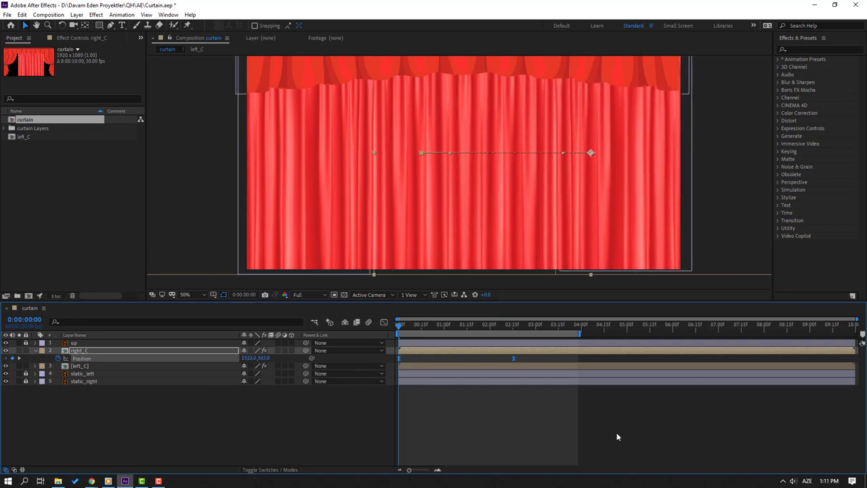
{"action": "left_click", "coordinate": [523, 430]}
Set right_C's Position keyframe at 0:00:02:16 to 2297, 563 and preview both curtains opening.
{"action": "left_click_drag", "start_coordinate": [404, 326], "coordinate": [514, 326]}
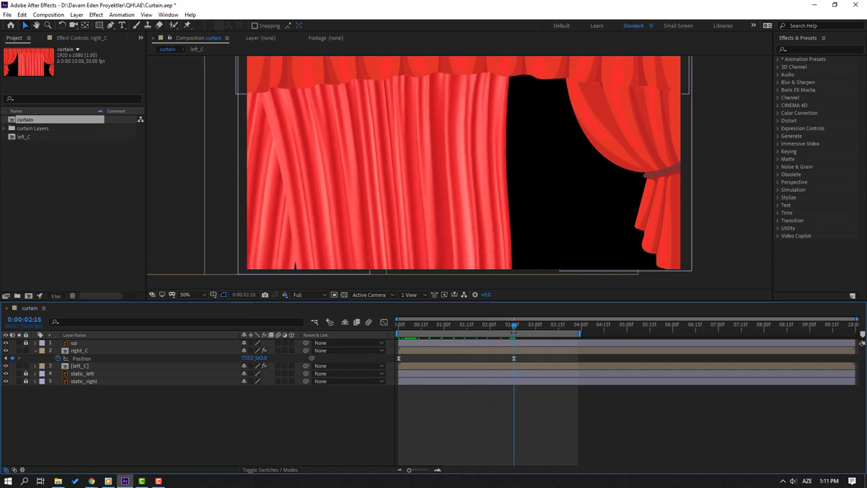
{"action": "left_click", "coordinate": [514, 359]}
{"action": "left_click_drag", "start_coordinate": [250, 360], "coordinate": [386, 360]}
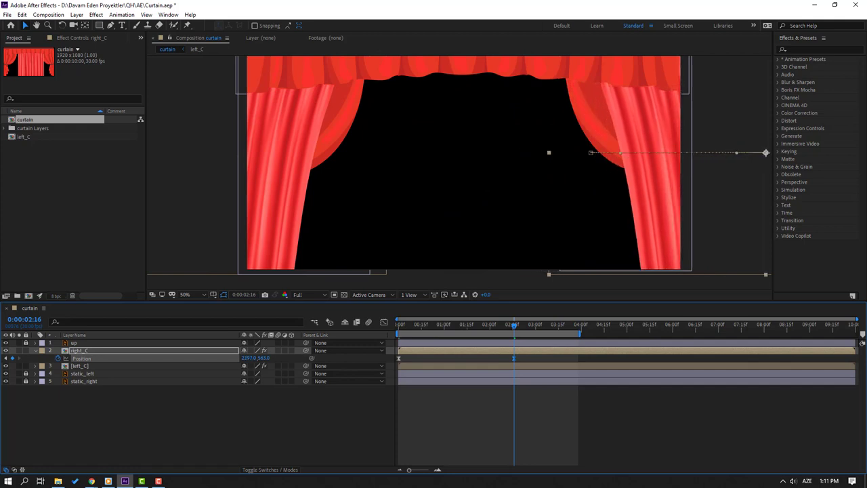
{"action": "left_click", "coordinate": [624, 425]}
{"action": "key", "text": "space"}
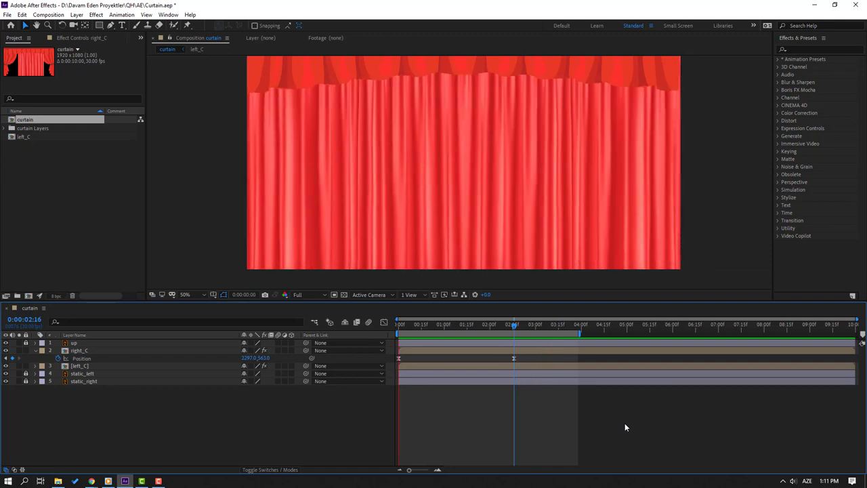
{"action": "key", "text": "space"}
Unlock the up layer, widen it slightly so the valance extends further past the frame, and lock it again.
{"action": "left_click_drag", "start_coordinate": [506, 327], "coordinate": [453, 332]}
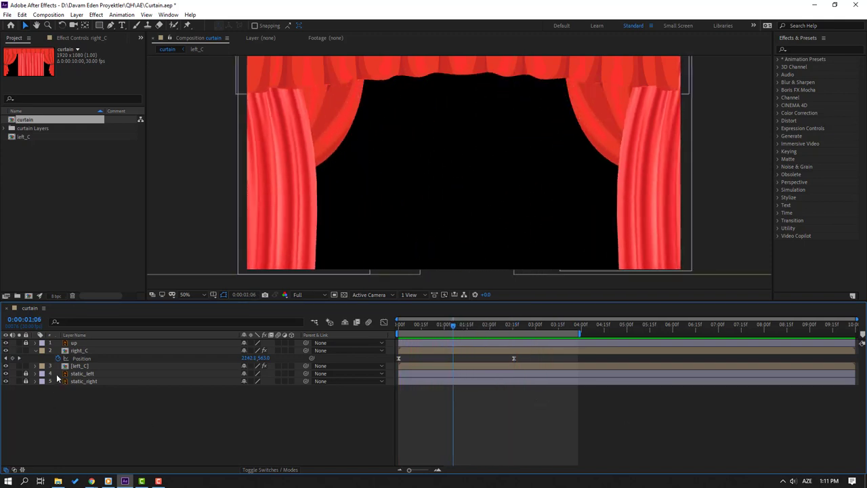
{"action": "left_click", "coordinate": [25, 344]}
{"action": "left_click", "coordinate": [68, 344]}
{"action": "left_click_drag", "start_coordinate": [690, 61], "coordinate": [694, 61]}
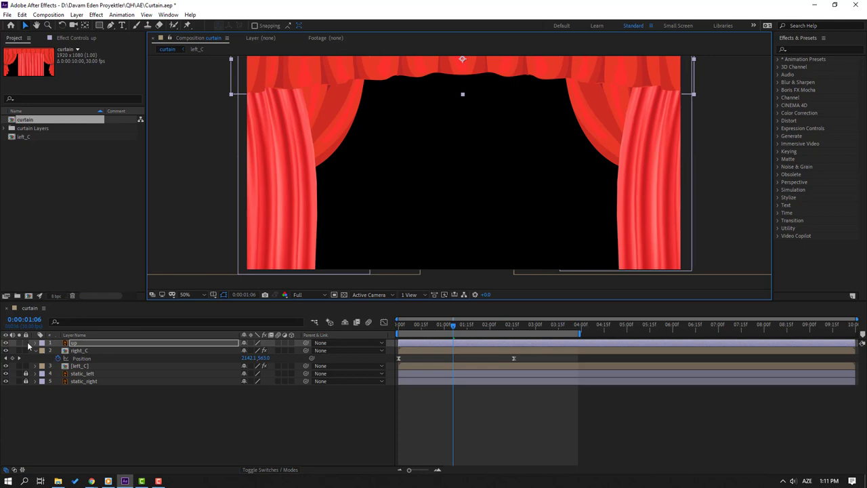
{"action": "left_click", "coordinate": [26, 343]}
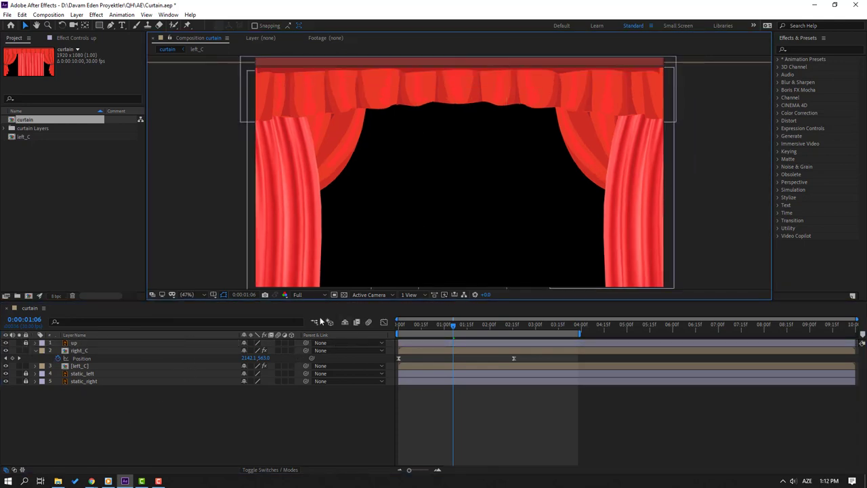